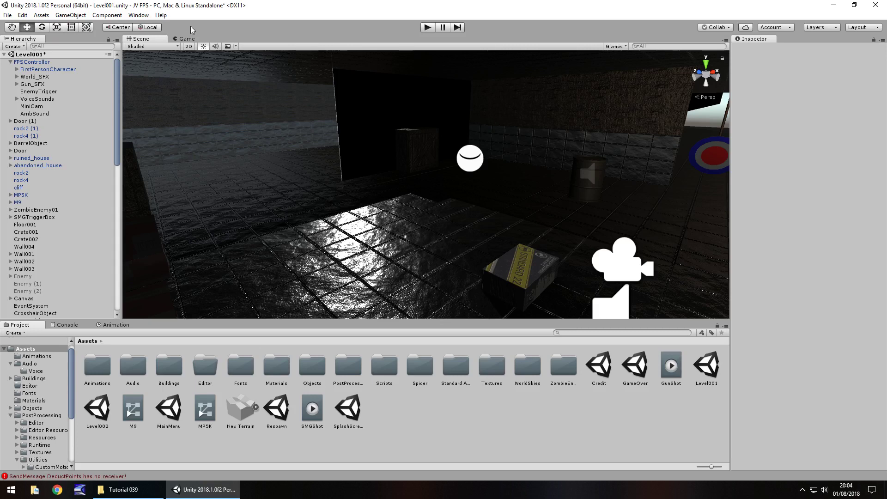
Step: Search the Asset Store for 'post processing stack' and open the free Post Processing Stack page
key(ctrl+9)
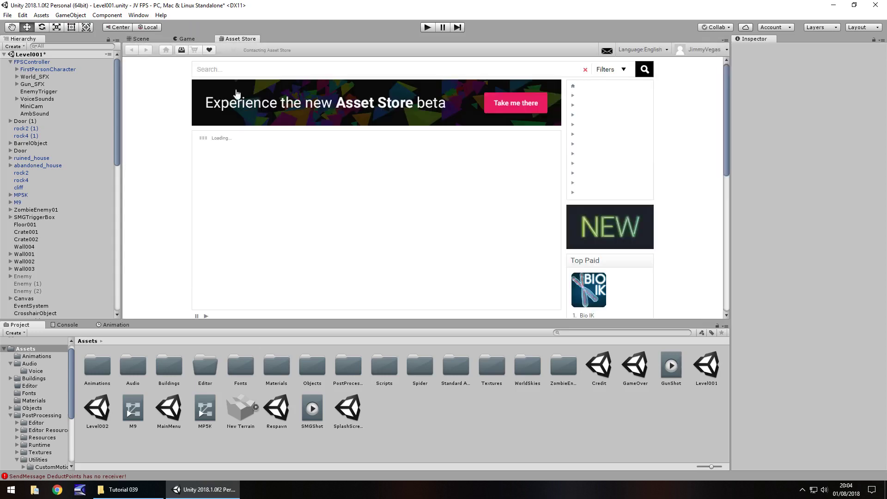
click(233, 69)
text(post )
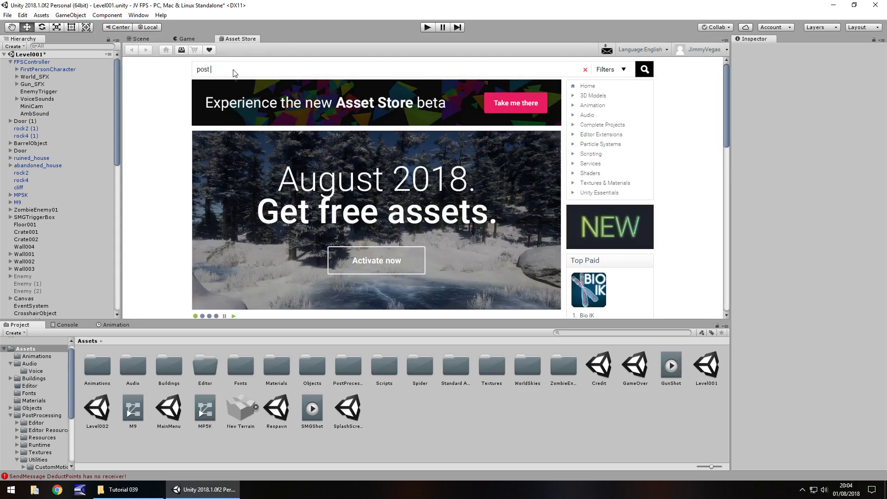
text(processing stack)
key(Return)
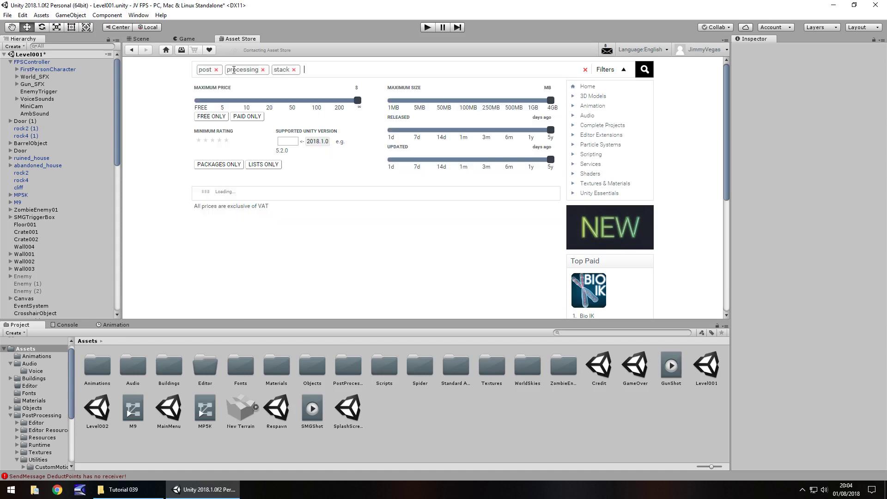
click(258, 221)
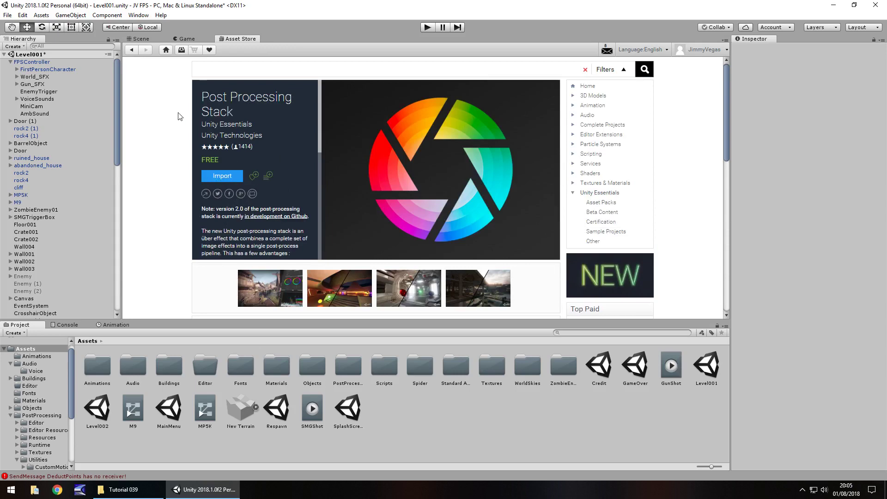
Step: Attach the PostProcessingBehaviour script from PostProcessing > Runtime to the FirstPersonCharacter camera
click(140, 39)
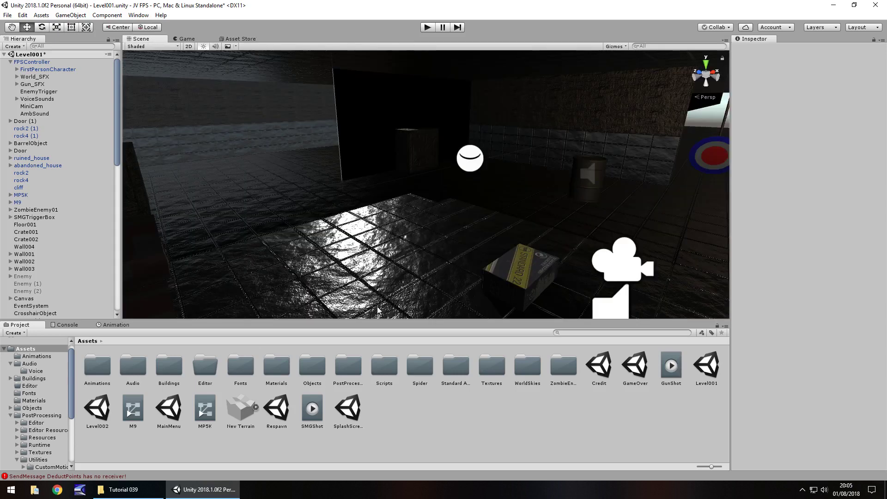
double_click(349, 369)
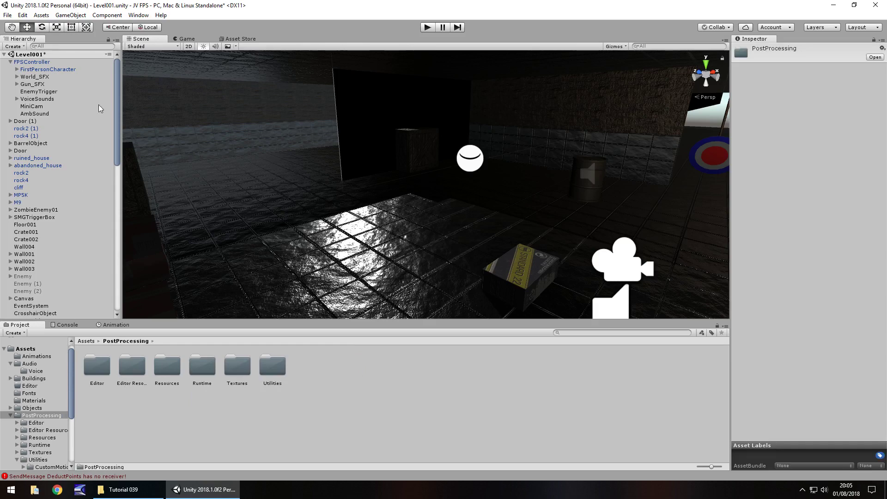
click(43, 70)
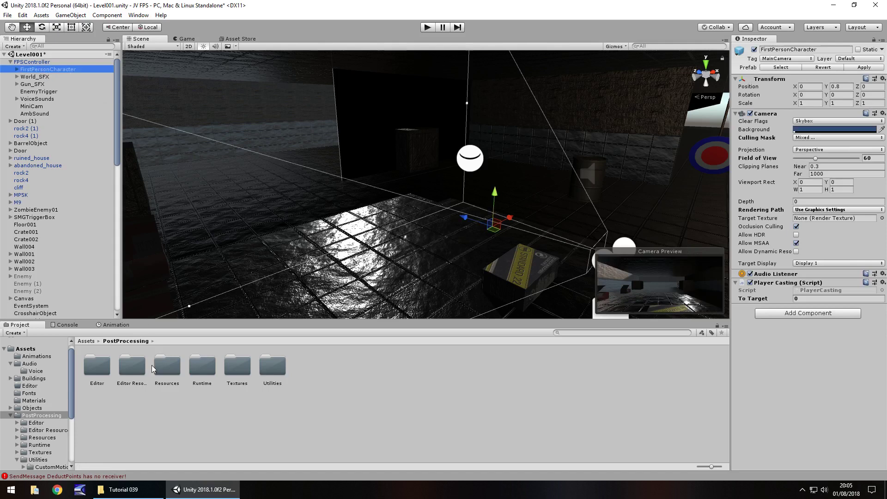
double_click(202, 368)
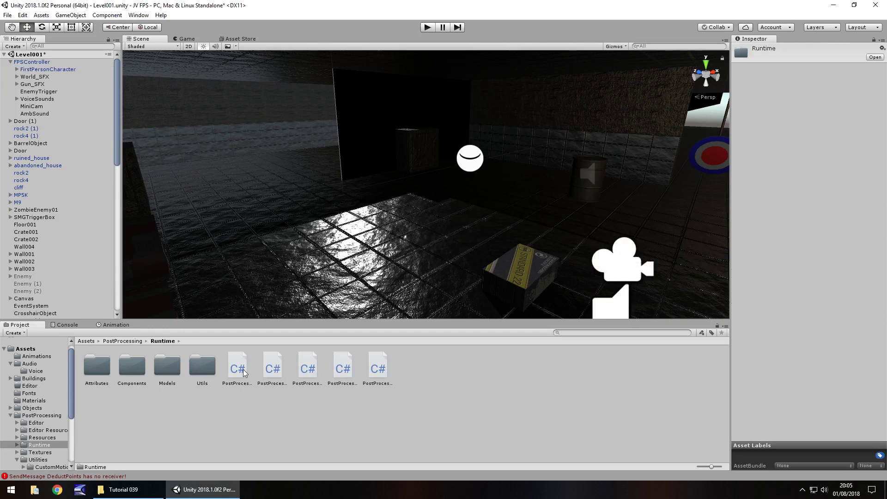
click(240, 368)
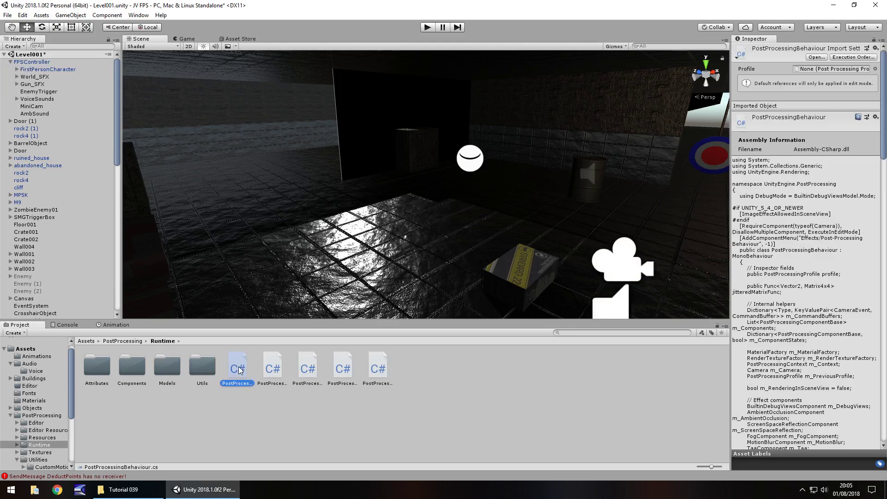
drag(238, 366, 60, 71)
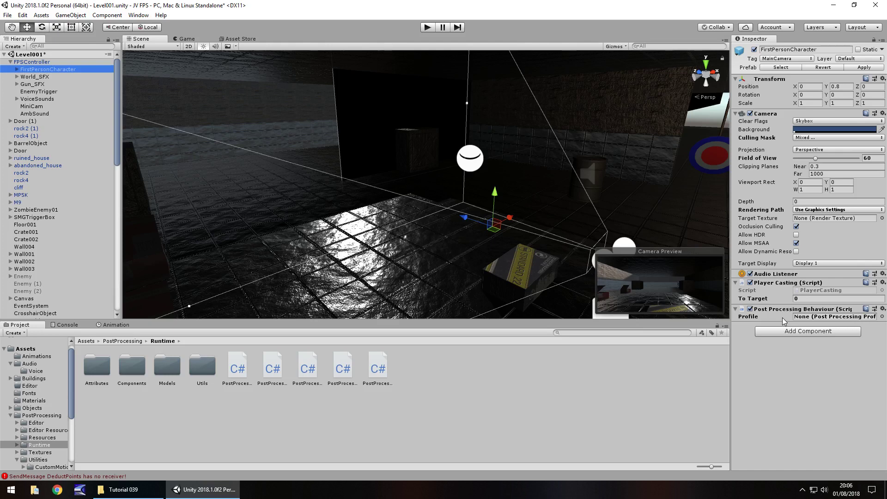
Step: Create a new Post-Processing Profile named FPSCam in the PostProcessing folder
click(40, 417)
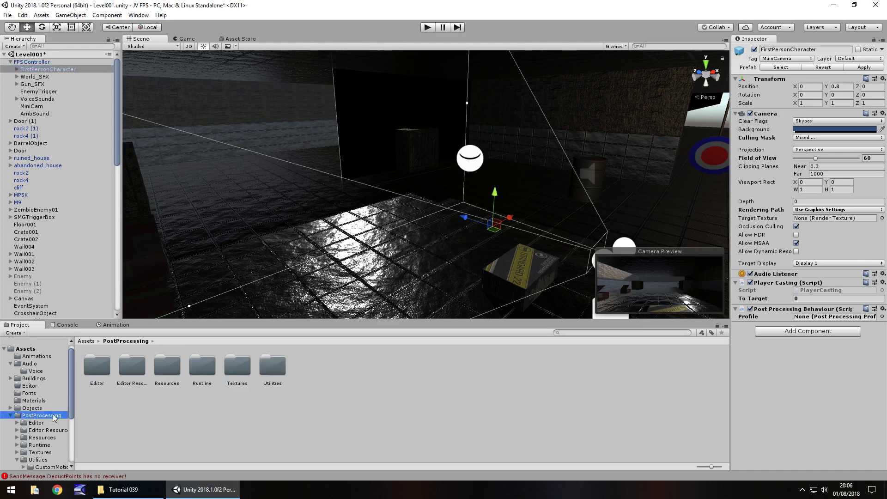
right_click(315, 369)
mouse_move(386, 177)
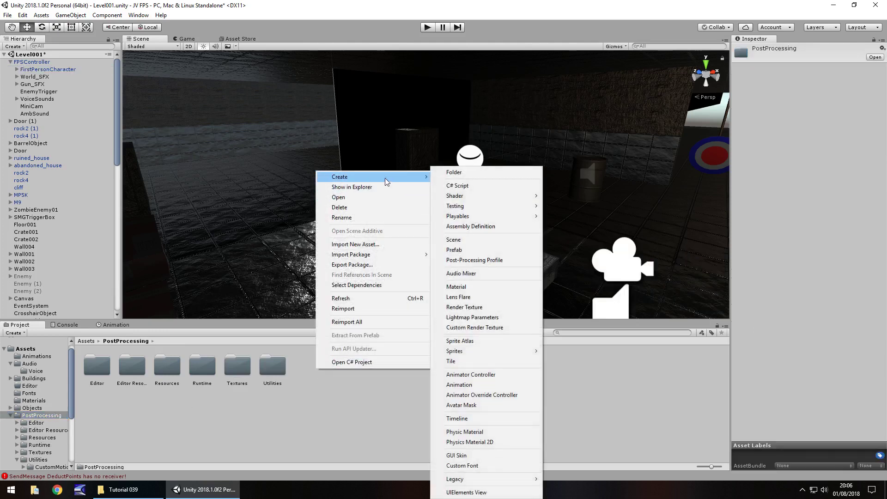
click(476, 260)
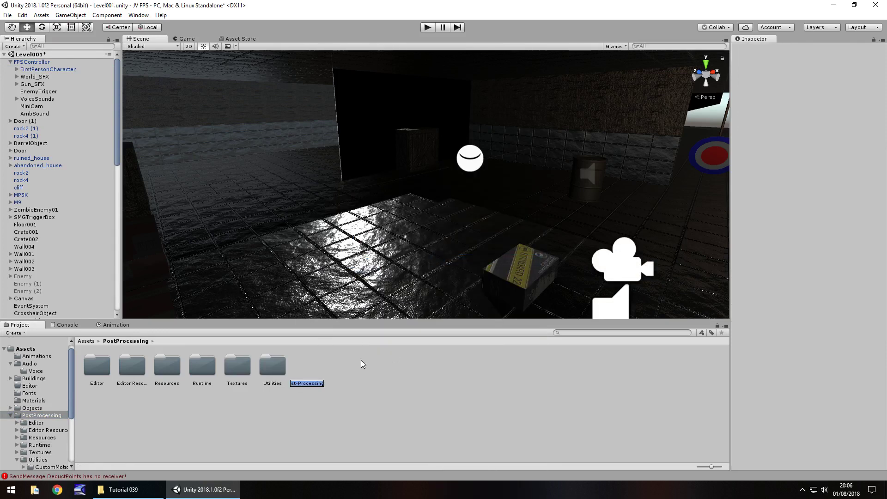
text(FPSCam)
key(Return)
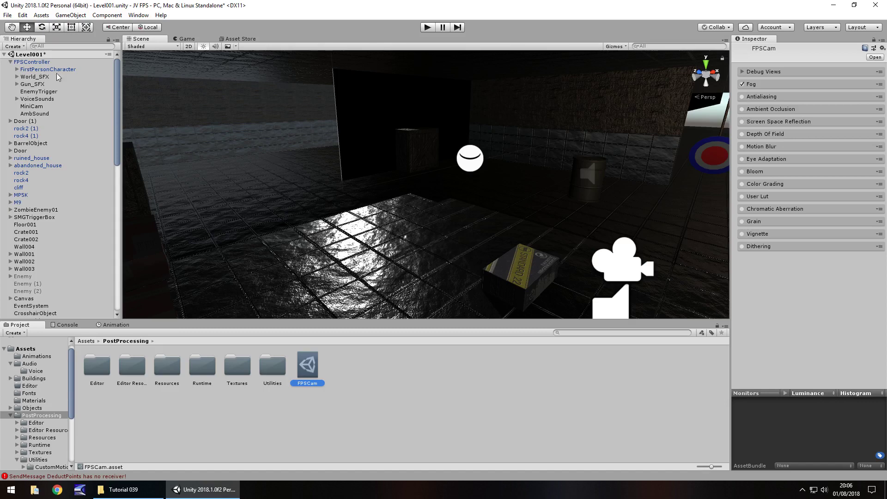
Step: Assign the FPSCam profile to FirstPersonCharacter's Post Processing Behaviour and view its effects
click(36, 70)
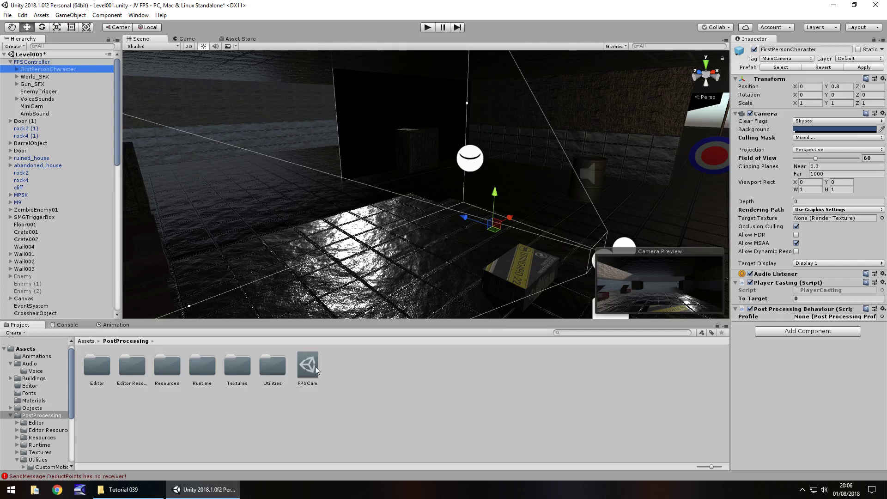
drag(307, 364, 812, 319)
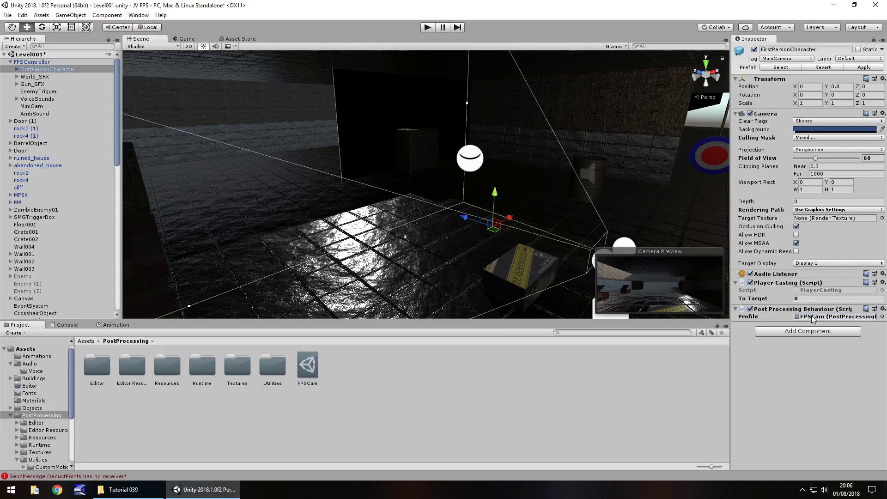
click(308, 368)
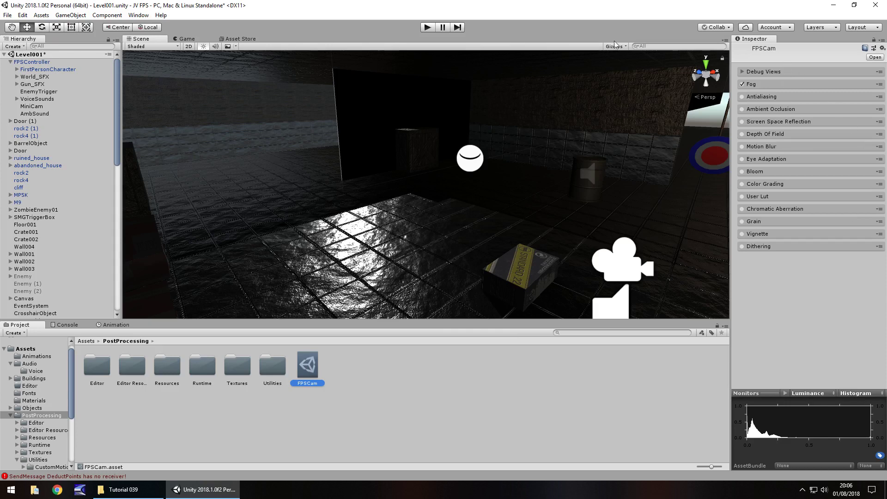
Step: Play the level, walk forward, pause and resume, walk along the wall, then pause again
click(429, 27)
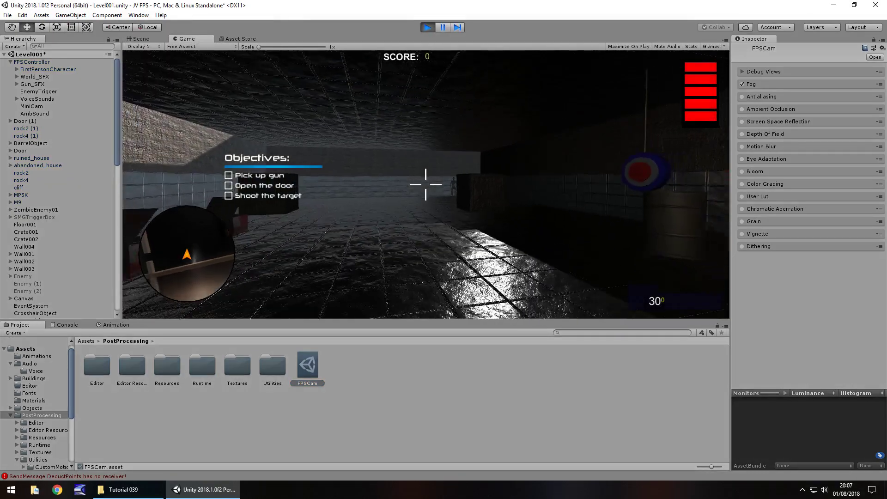
key(w)
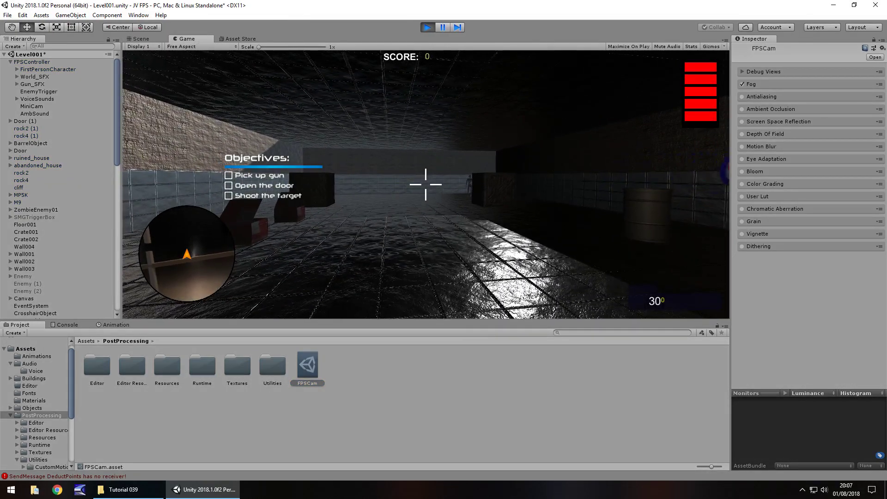
key(Escape)
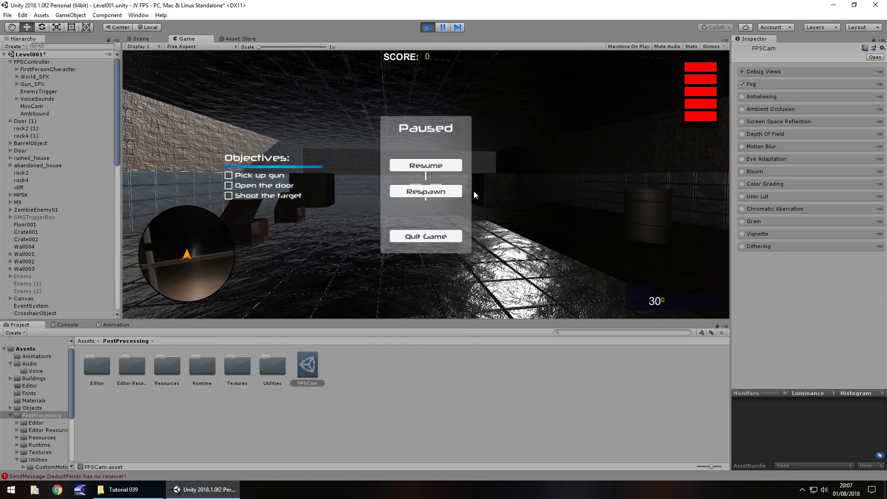
click(425, 165)
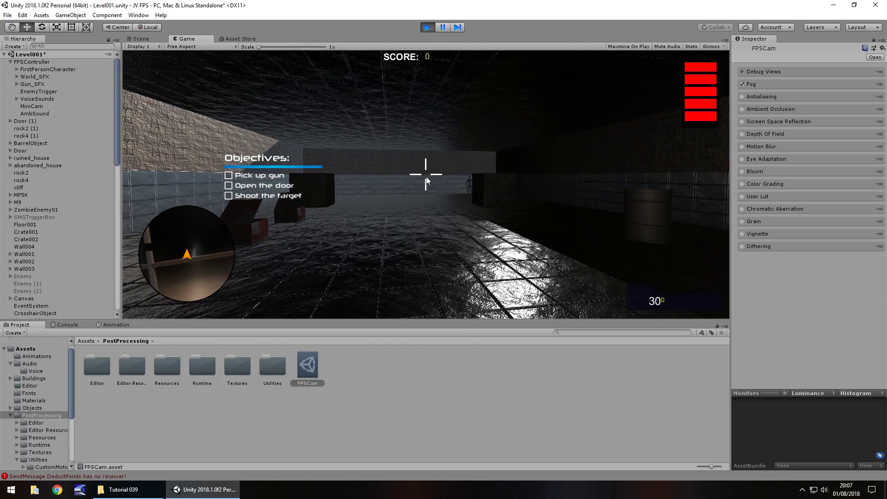
key(w)
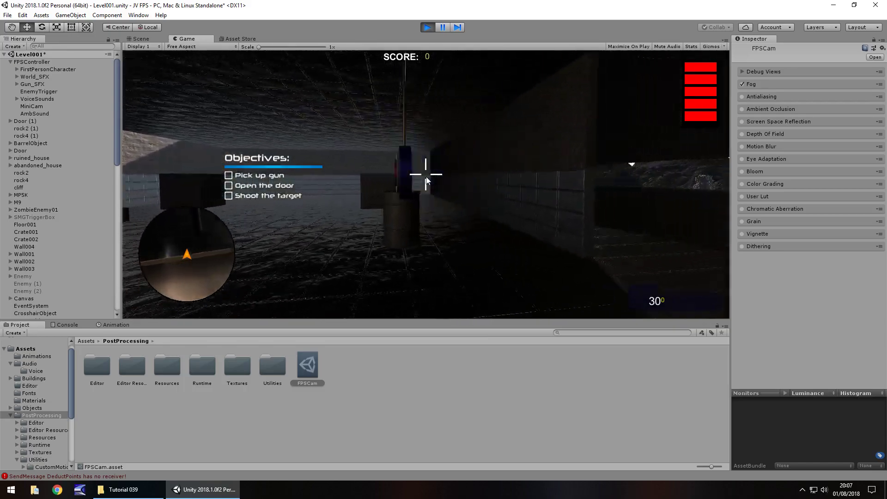
key(w)
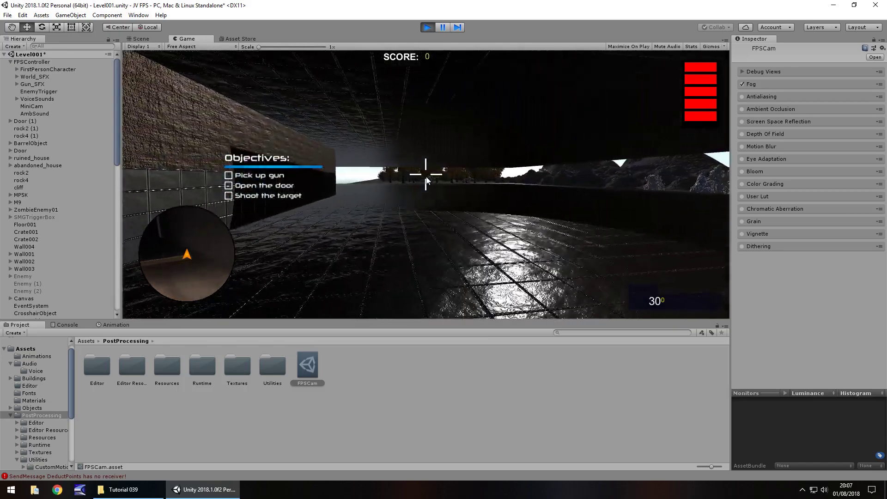
key(Escape)
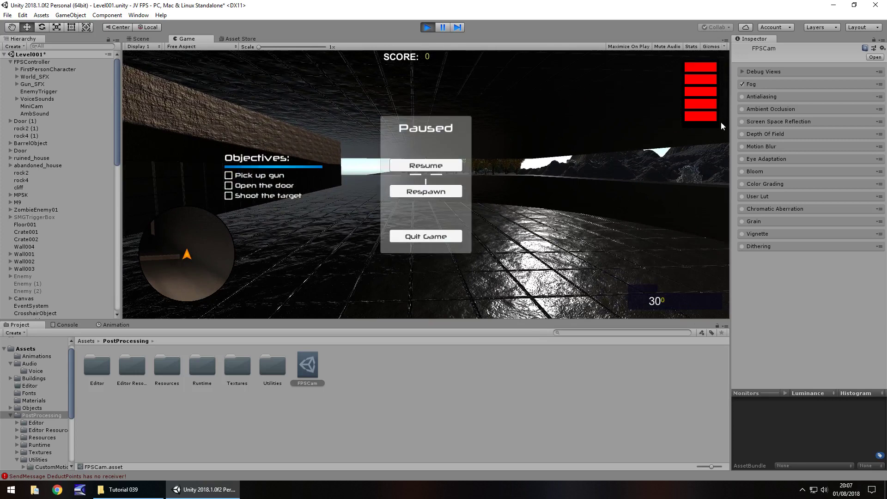
Step: Enable Bloom with intensity 1, threshold 0.5, soft knee 0.5 and Anti Flicker on
click(763, 172)
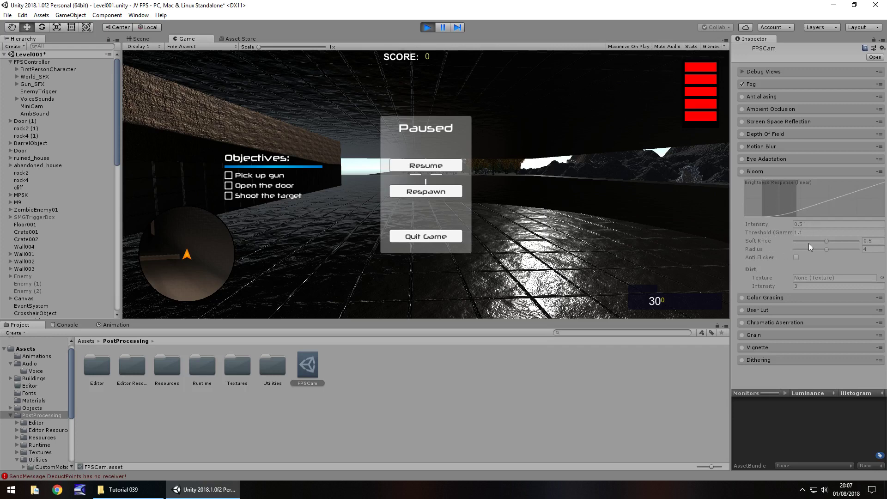
click(742, 172)
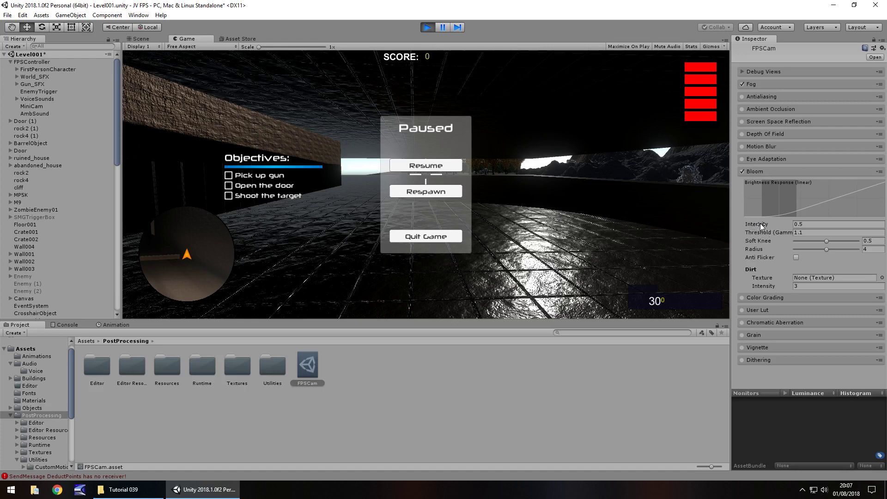
click(815, 225)
text(1)
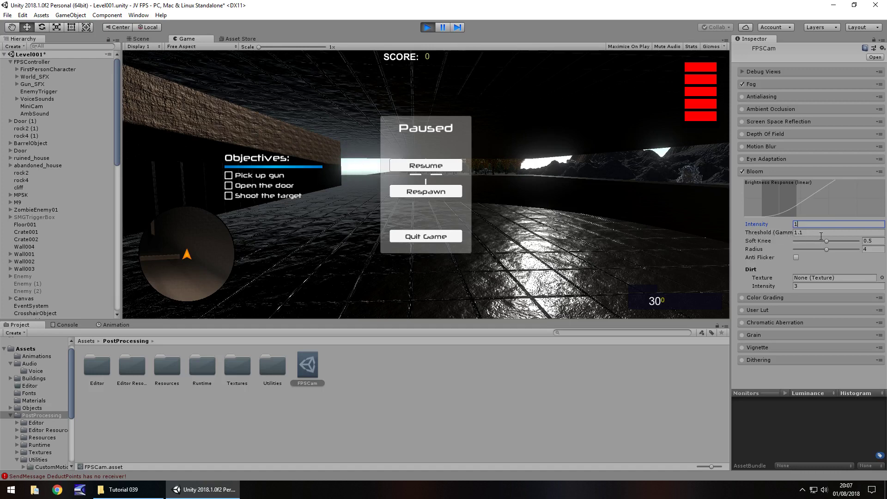
click(820, 234)
text(.5)
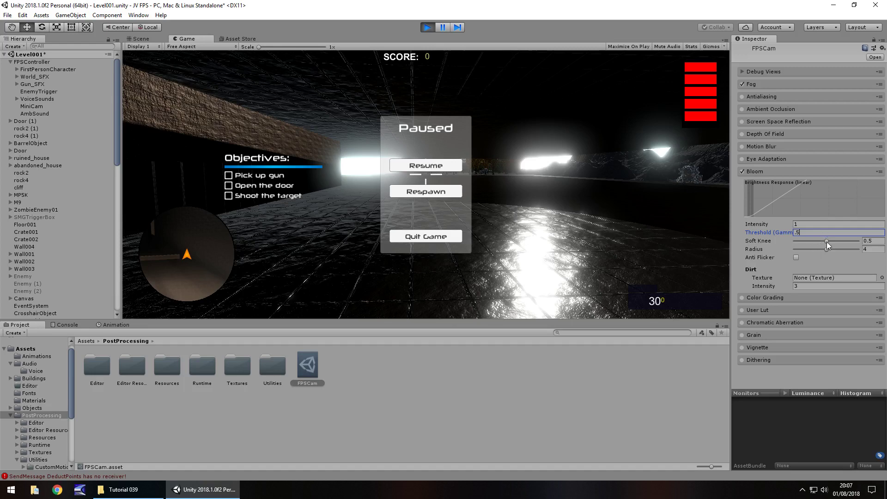
mouse_move(827, 243)
mouse_down()
mouse_move(857, 241)
mouse_move(786, 237)
mouse_move(819, 242)
mouse_up()
text(.5)
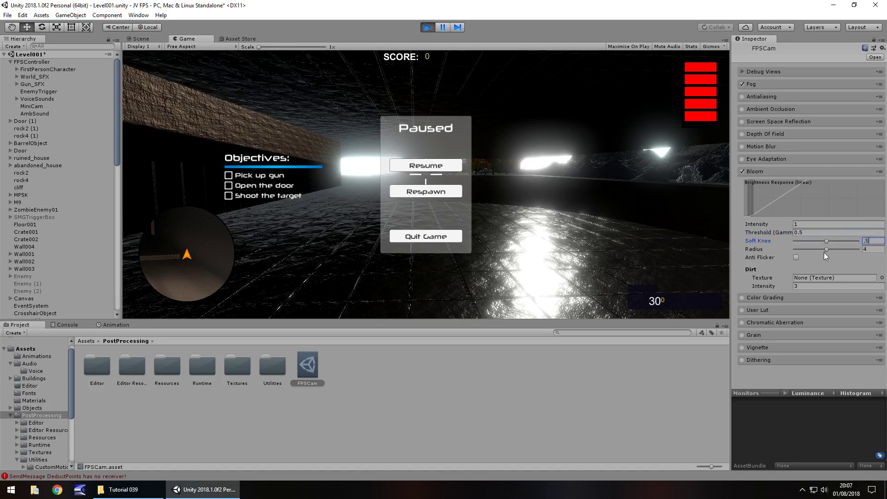
click(795, 257)
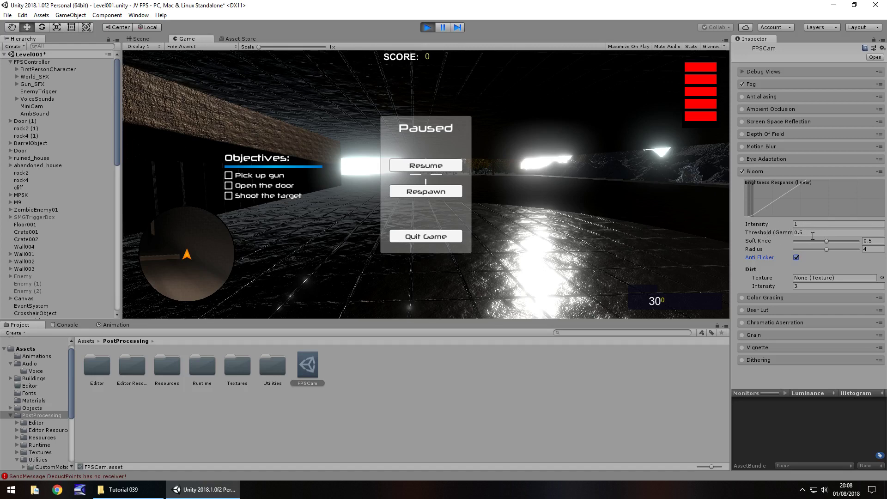
Step: Try a much higher bloom intensity, then set it back to 1
drag(756, 225, 775, 173)
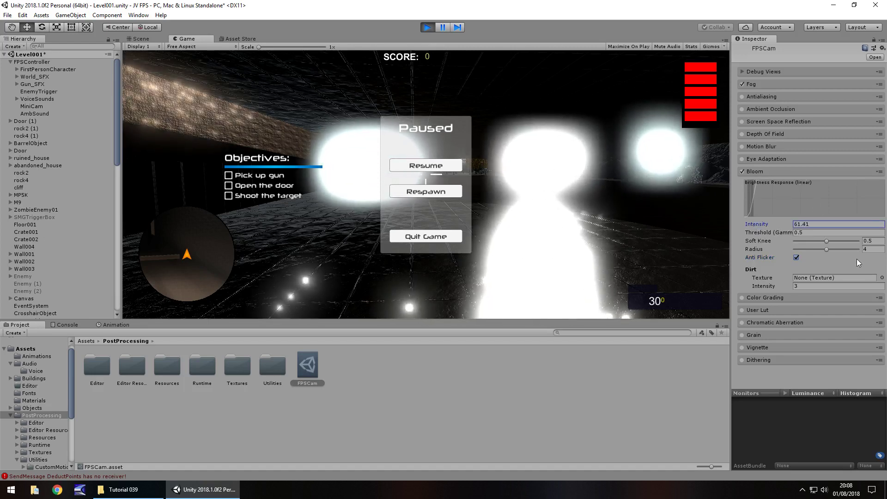
double_click(827, 226)
text(1)
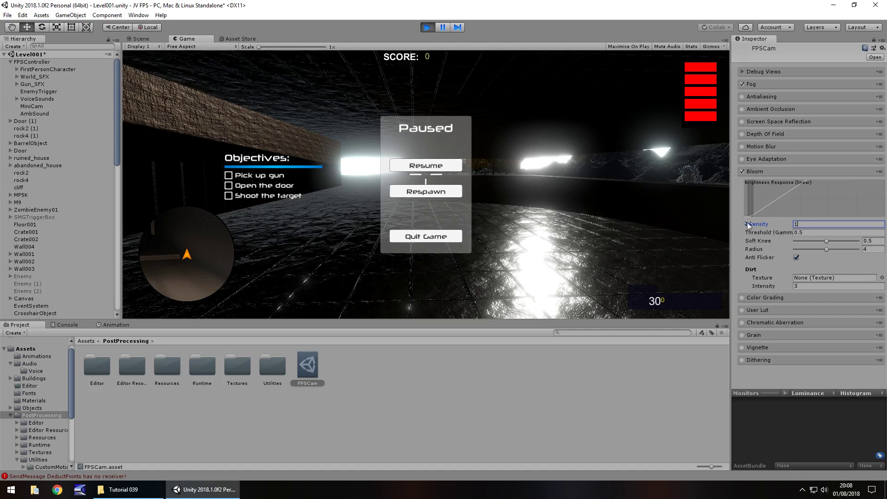
Step: Collapse Bloom and enable the Motion Blur effect
click(759, 172)
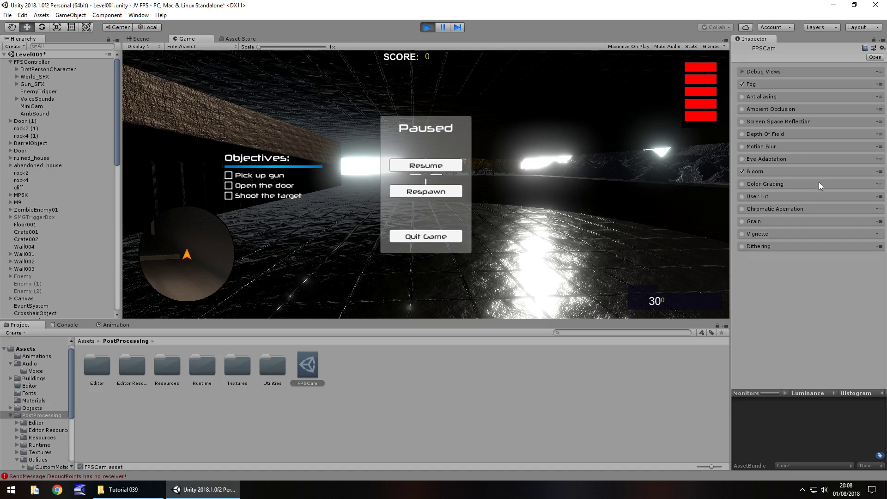
click(763, 147)
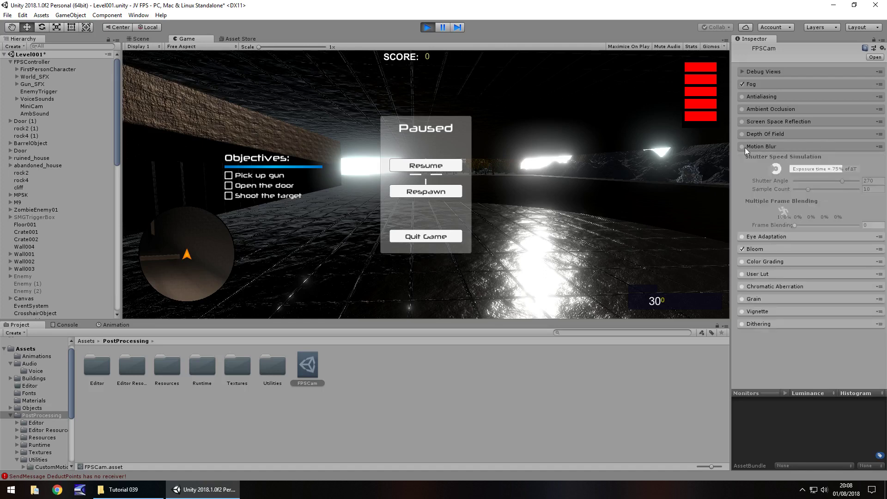
click(742, 147)
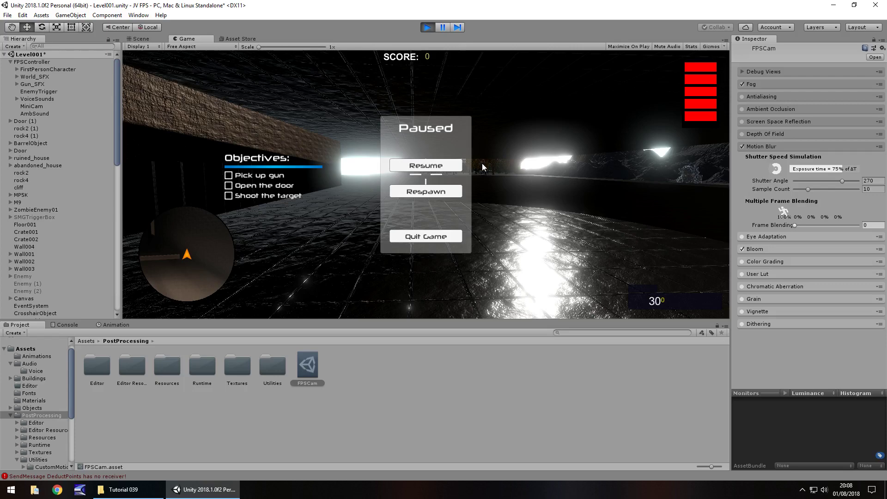
Step: Test motion blur frame blending at 0.102 in play, then reset it to 0
click(434, 166)
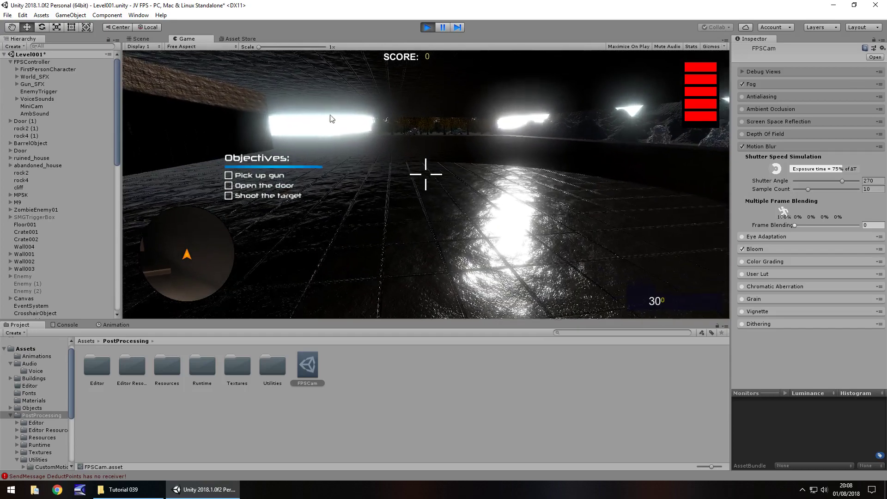
key(Escape)
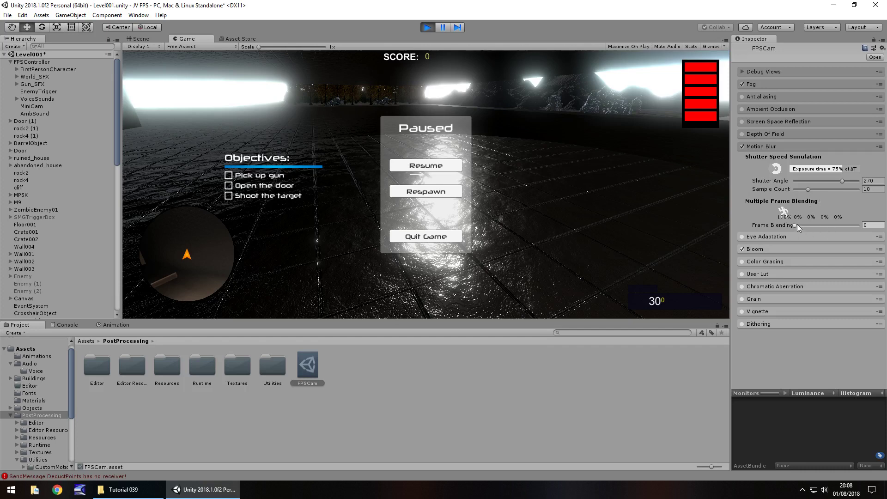
drag(795, 226, 801, 225)
click(426, 166)
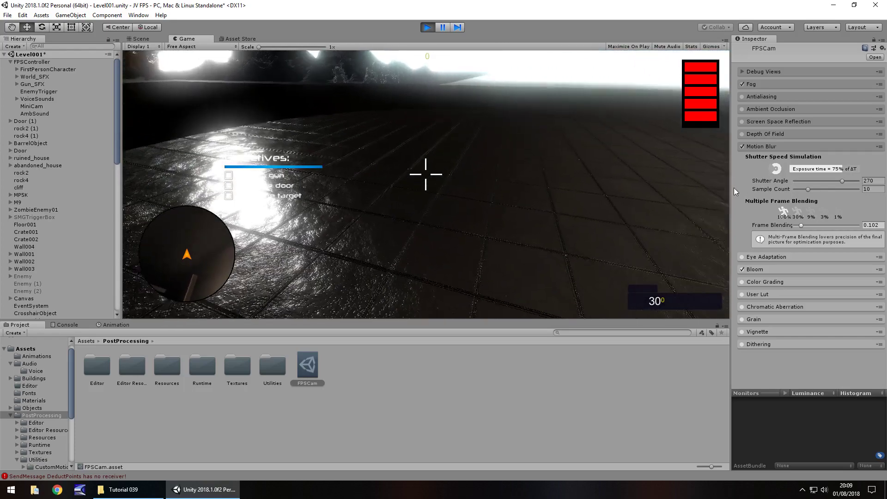
key(Escape)
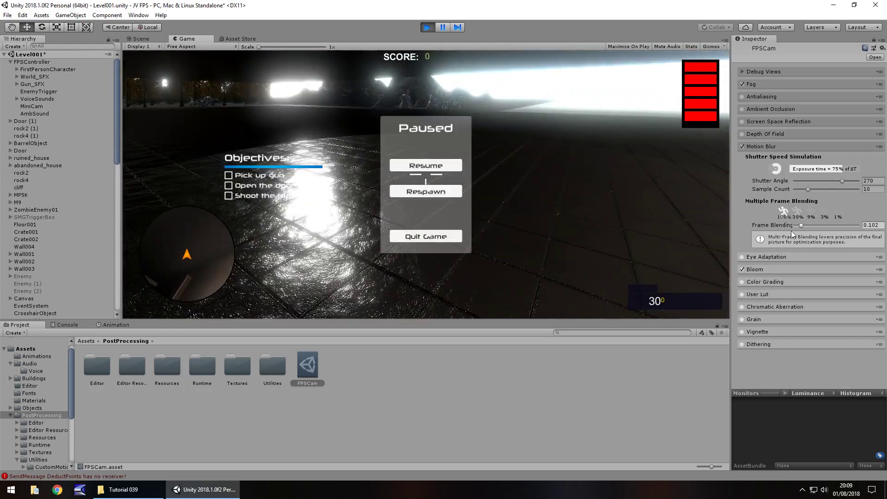
drag(802, 227, 787, 227)
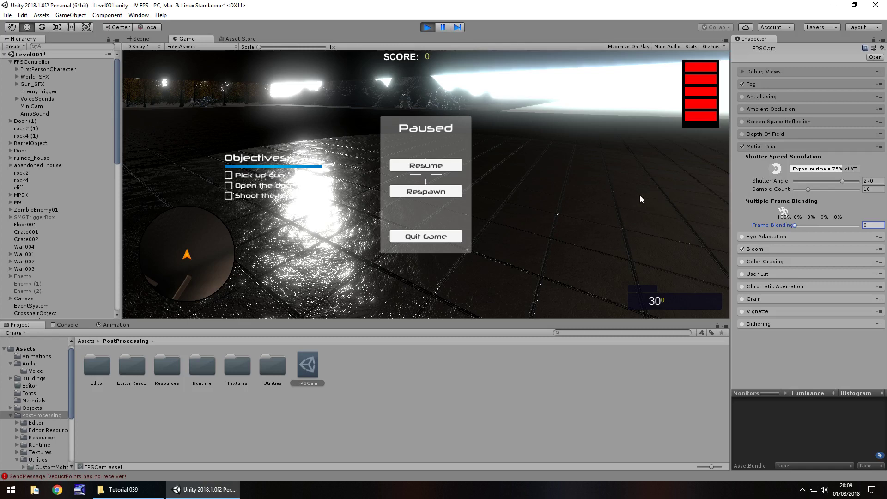
click(759, 146)
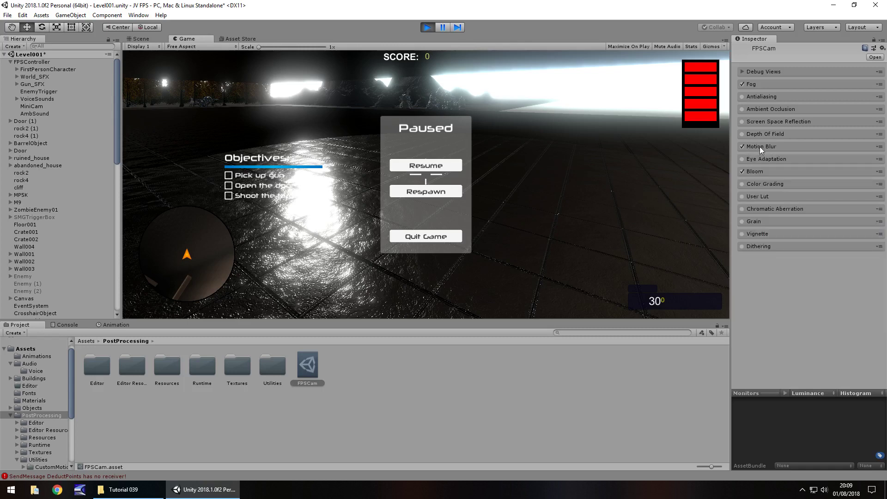
Step: Enable Vignette, try intensity 0.742, then set it to 0.45
click(762, 234)
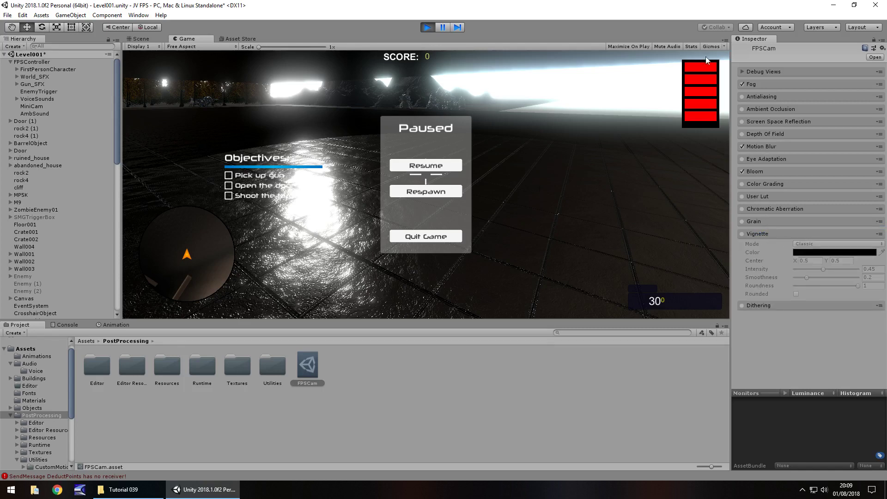
click(741, 234)
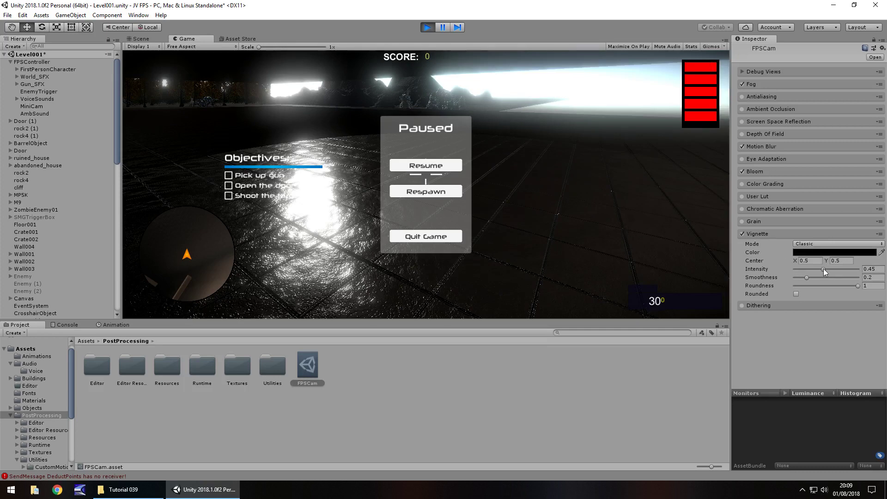
drag(823, 268, 770, 268)
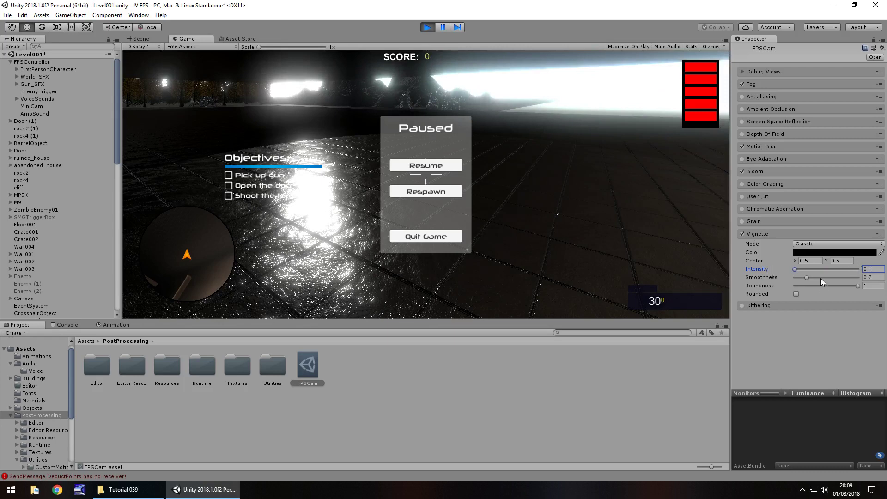
text(0.45)
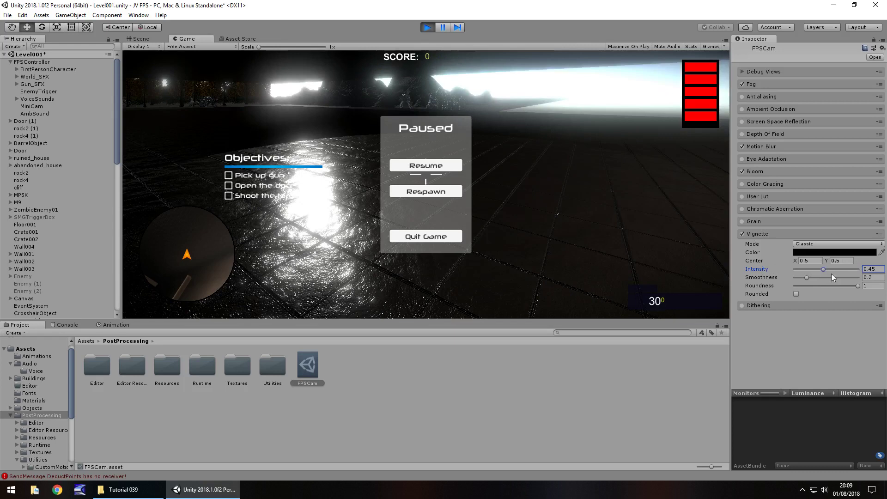
click(761, 235)
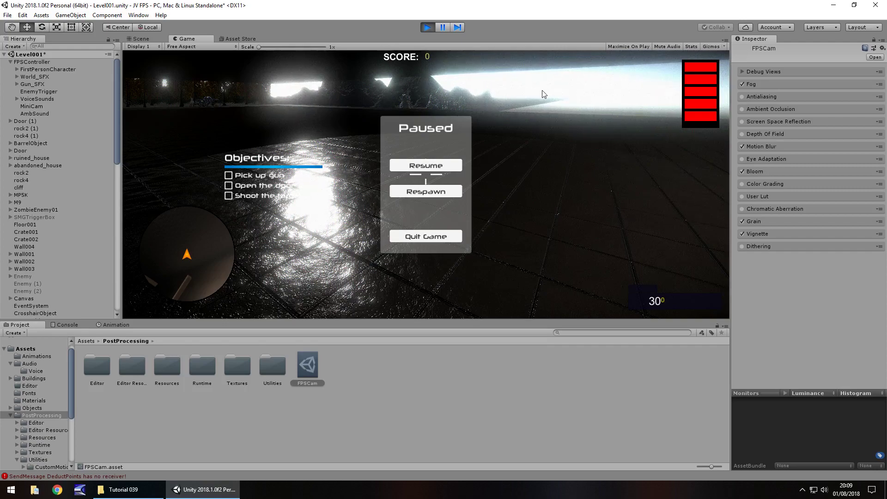
Step: After briefly resuming play, drag the Grain intensity slider down to 0
click(441, 167)
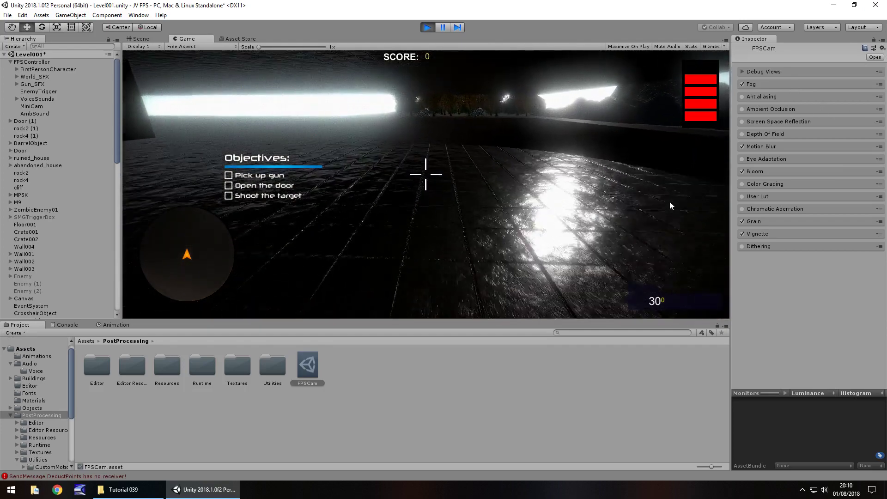
key(Escape)
click(756, 221)
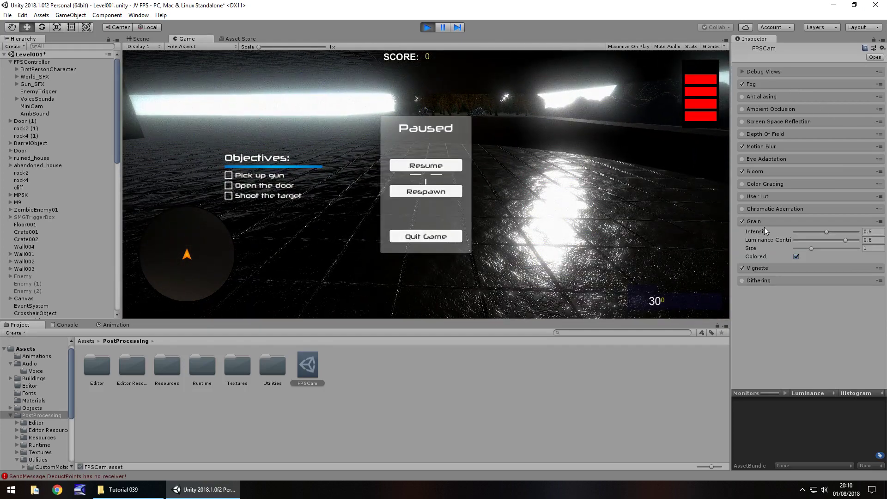
drag(827, 232, 809, 235)
click(760, 222)
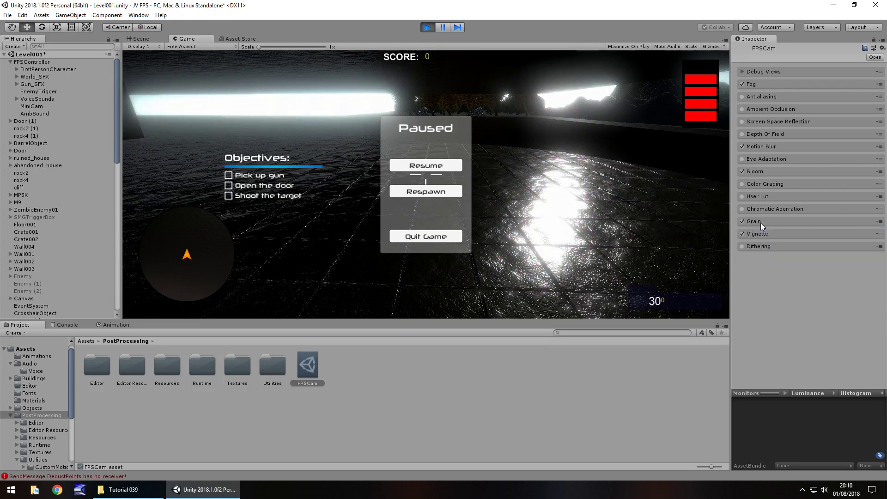
Step: Enable Antialiasing and Eye Adaptation in the FPSCam profile, then resume the game
click(742, 97)
click(741, 159)
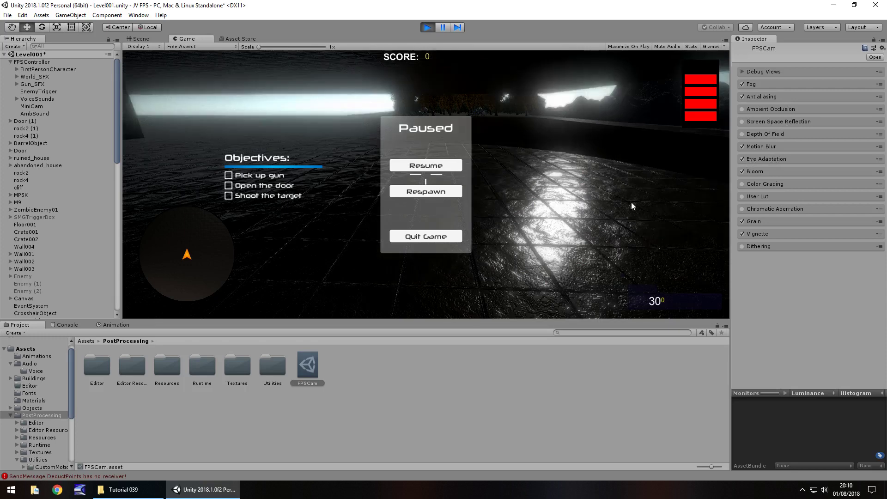
click(425, 165)
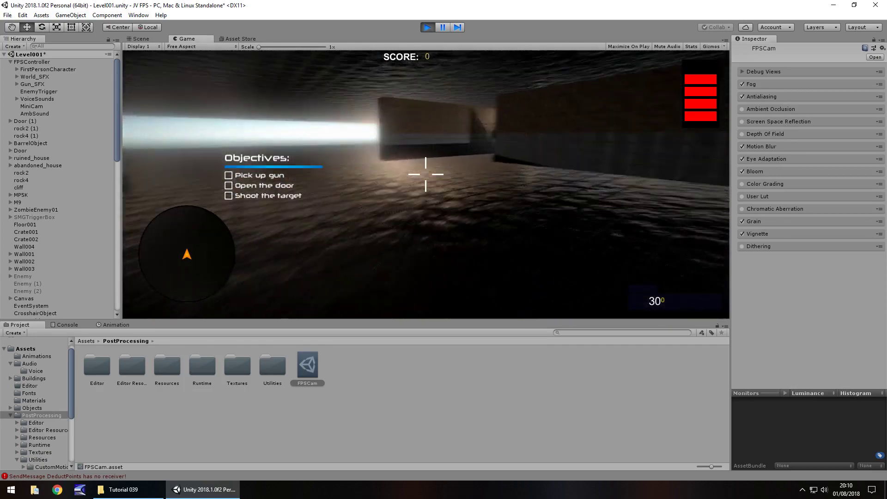
Step: Walk through the corridor, press the button to open the door and pick up the 9mm pistol
key(w)
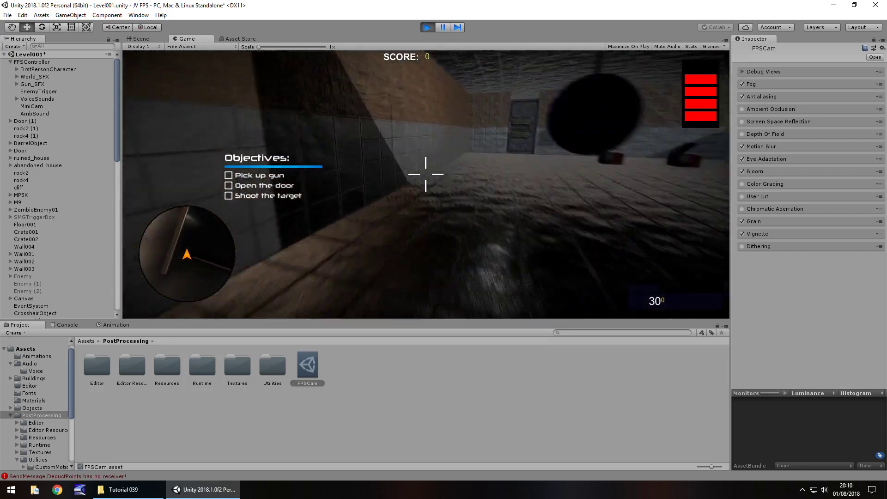
key(w)
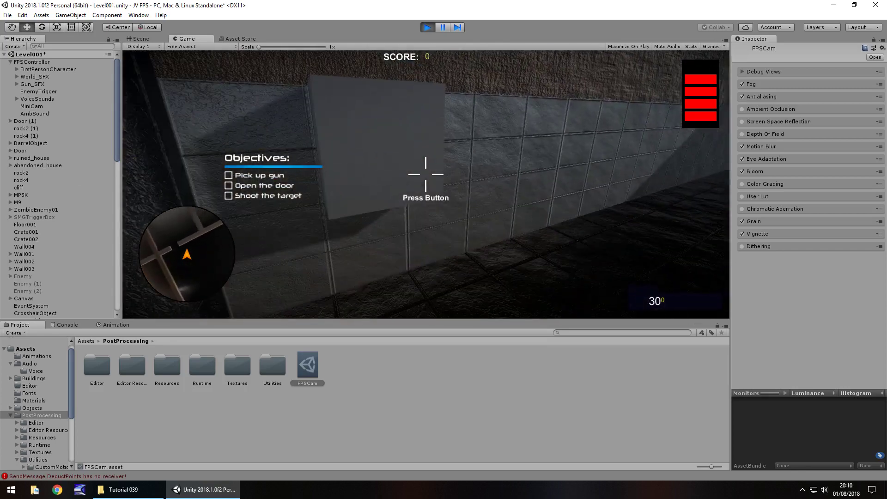
key(e)
key(w)
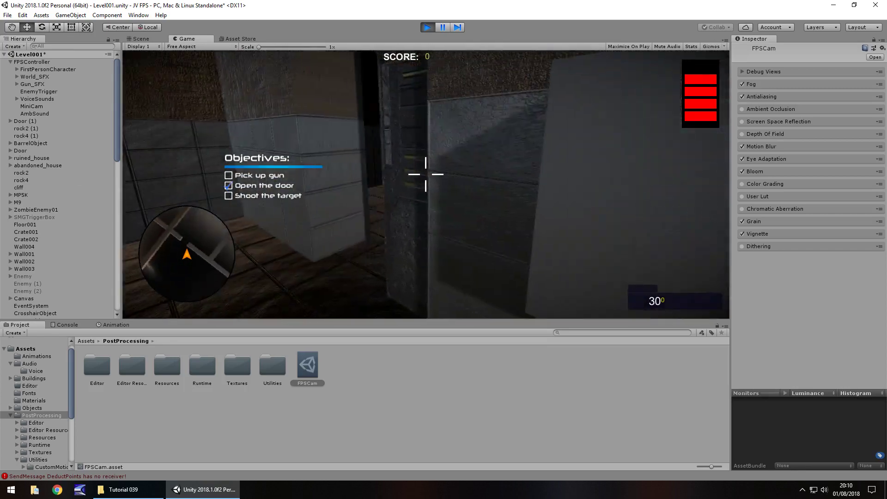
key(w)
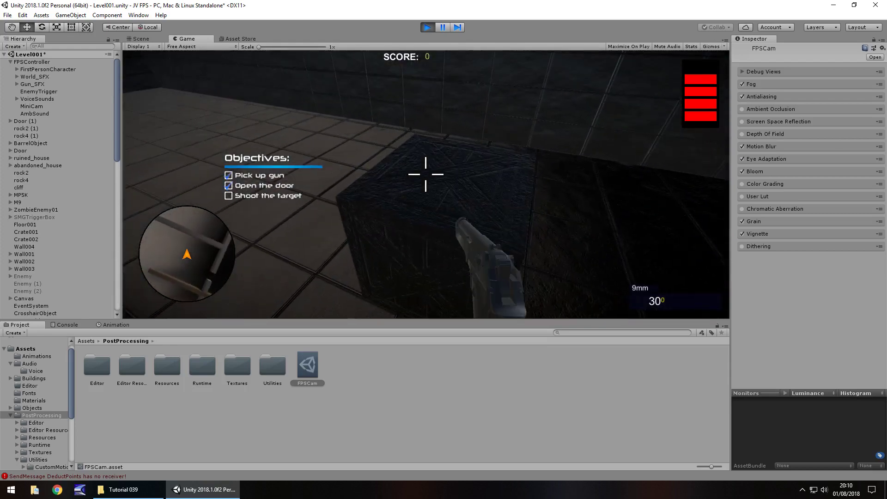
key(w)
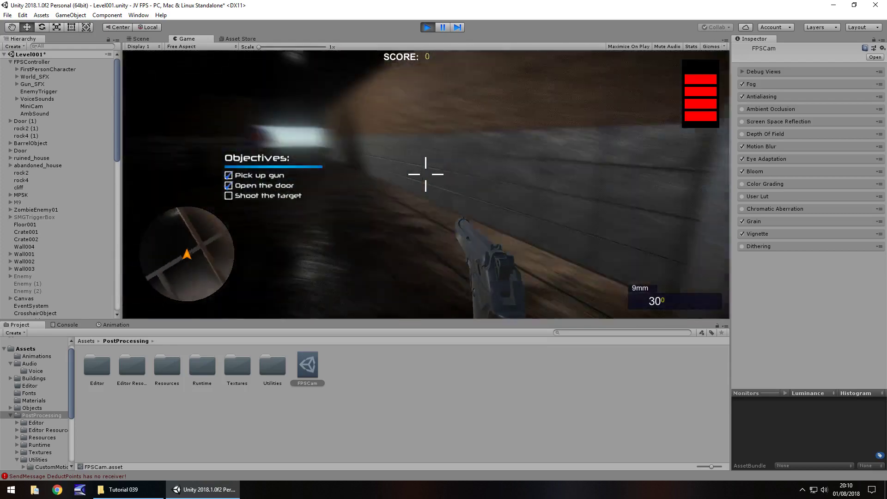
key(w)
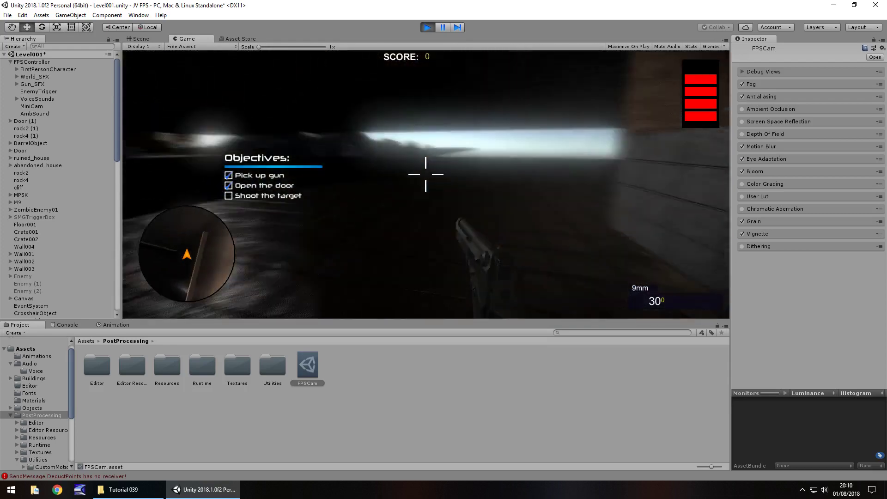
key(w)
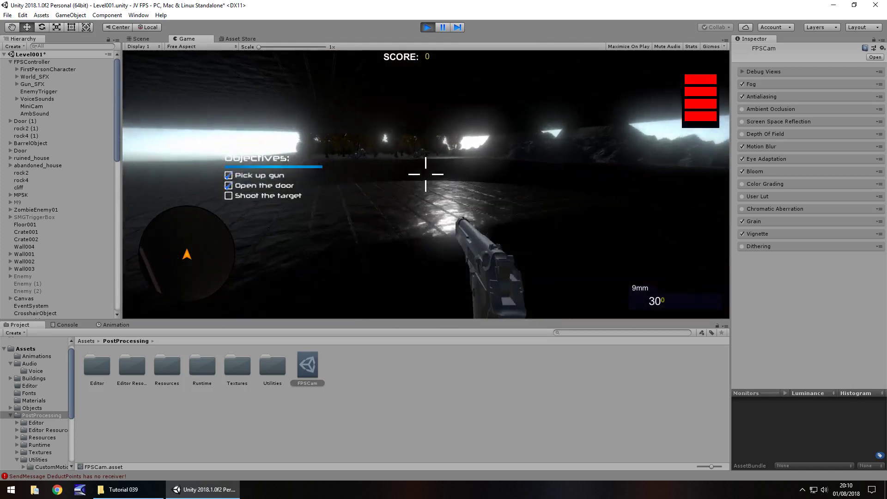
key(w)
Step: Head into the open terrain, firing the pistol toward the trees, house and spiders
click(425, 174)
click(426, 174)
click(425, 174)
click(425, 174)
click(426, 174)
click(425, 175)
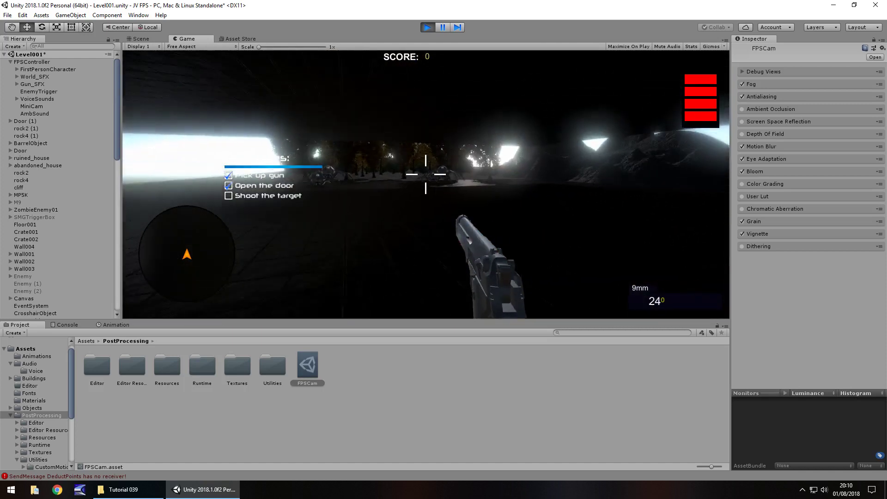
click(426, 174)
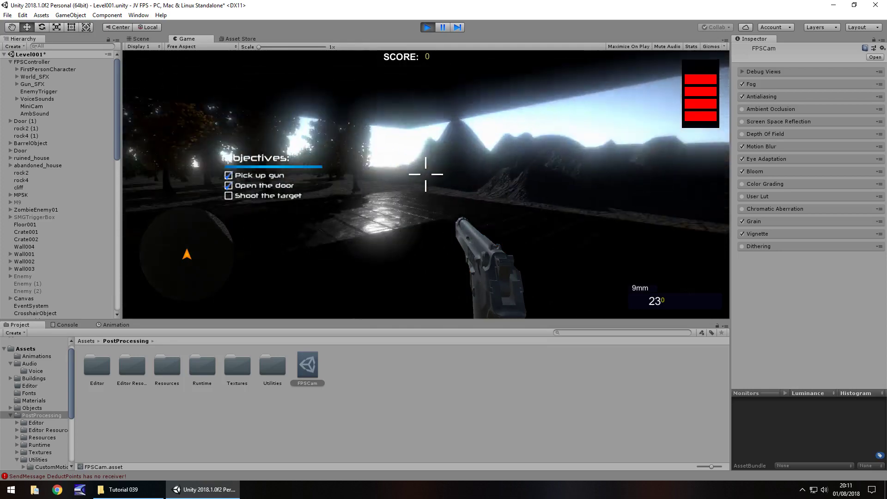
key(w)
click(425, 174)
click(426, 174)
click(426, 174)
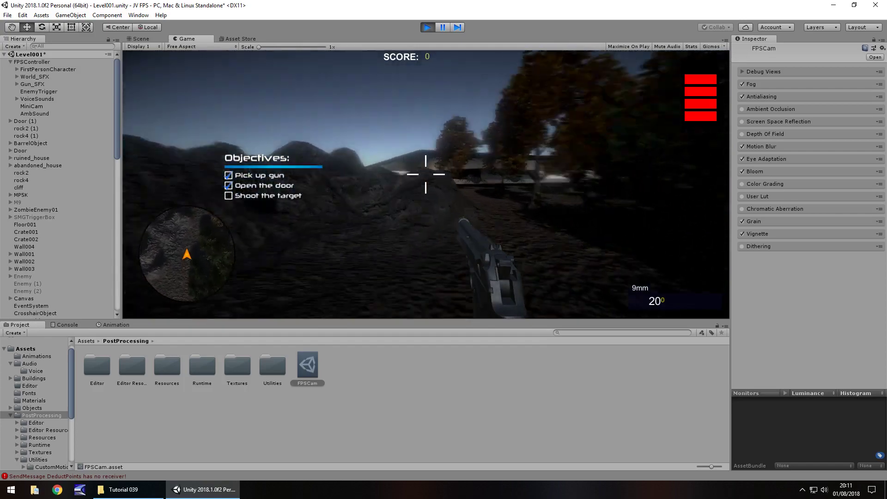
click(425, 175)
click(425, 174)
click(425, 174)
click(426, 174)
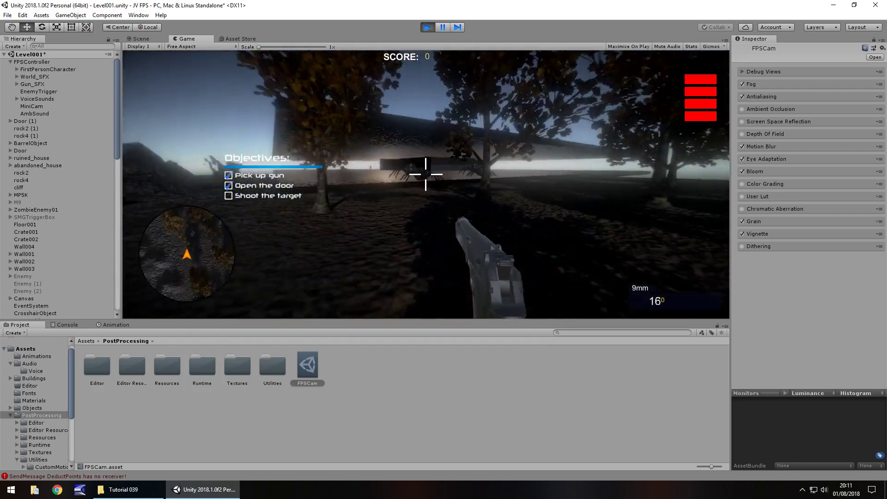
click(426, 174)
click(426, 174)
click(425, 175)
click(426, 175)
click(425, 175)
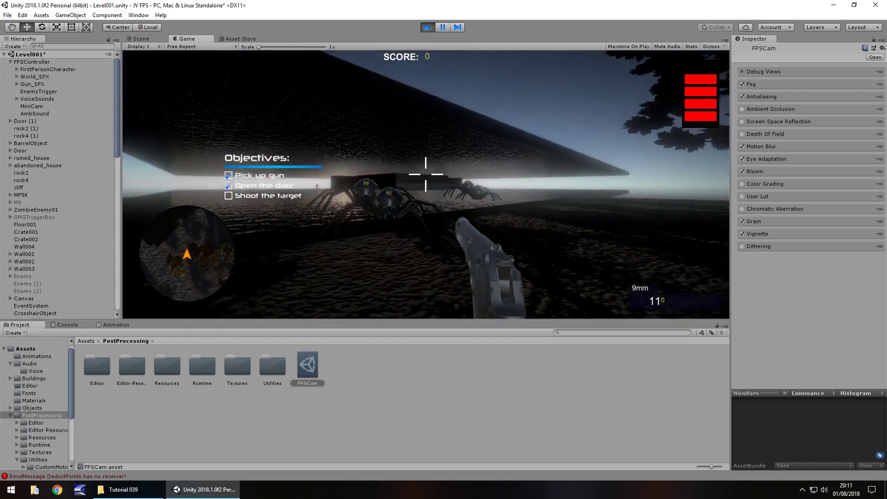
Step: Dismiss the pause menu and exit play mode back to the Scene view
key(ctrl+p)
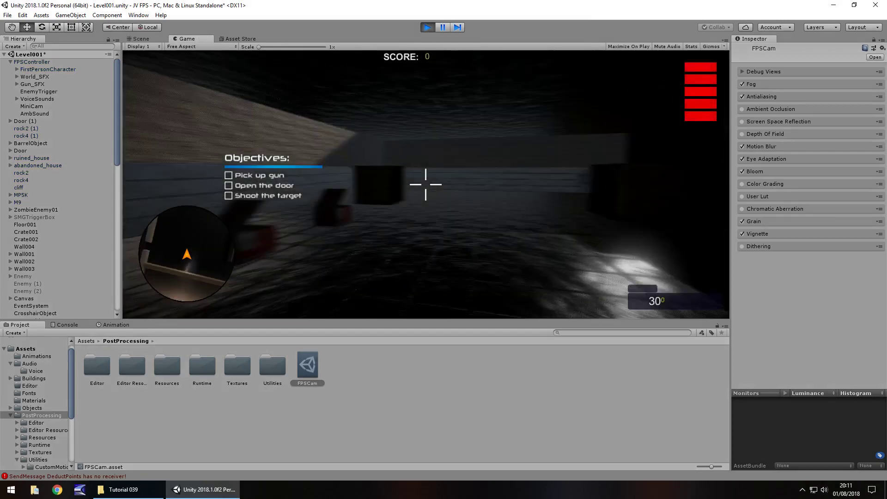
key(Escape)
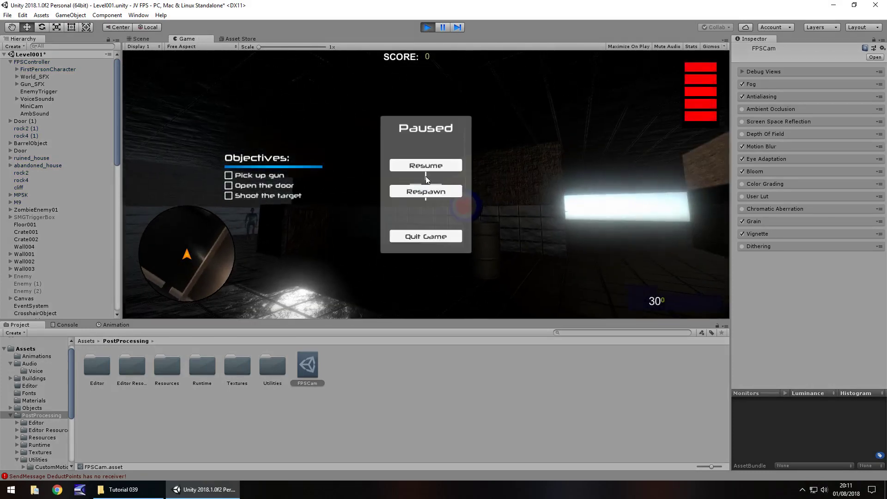
click(398, 165)
key(ctrl+p)
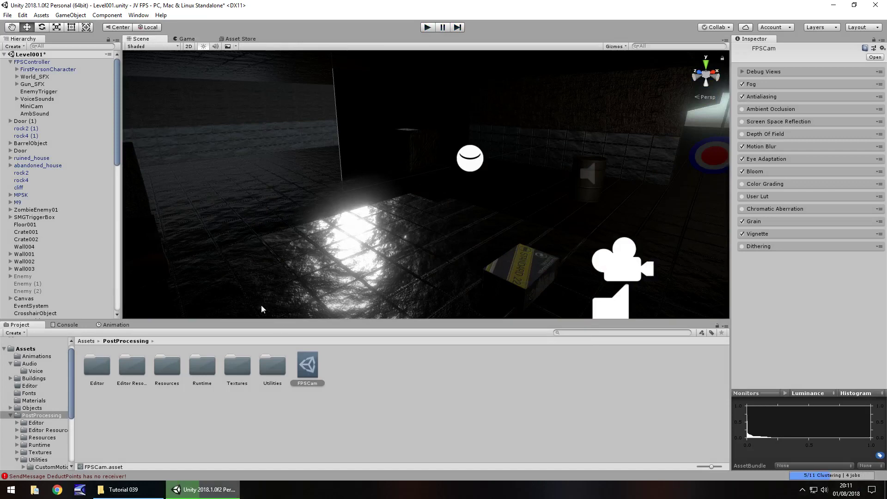
Step: Clear the asset selection and show the project's Input settings
click(420, 361)
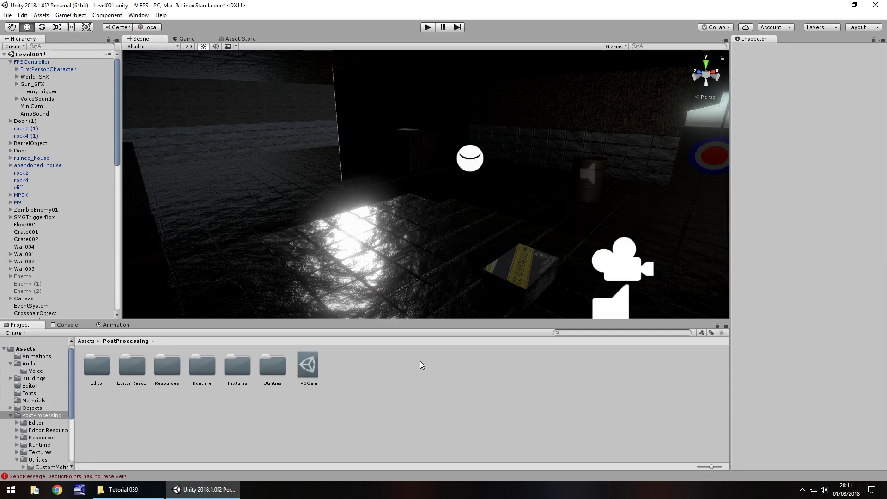
click(22, 15)
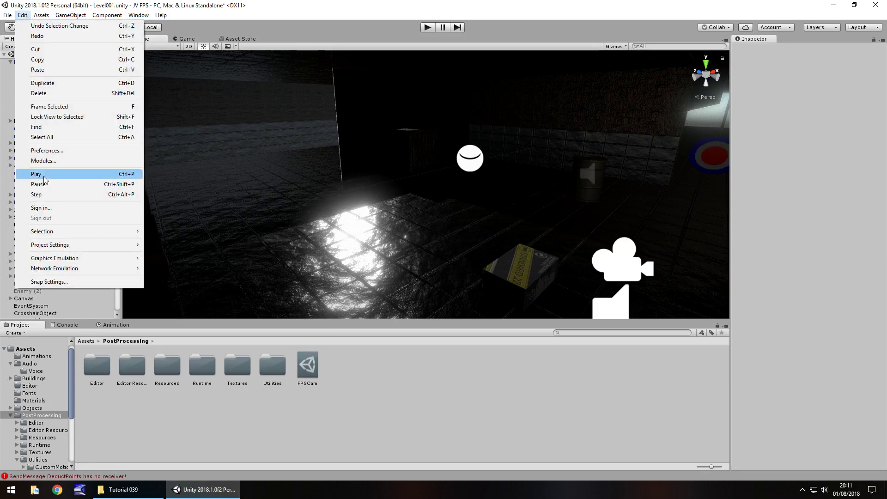
mouse_move(65, 246)
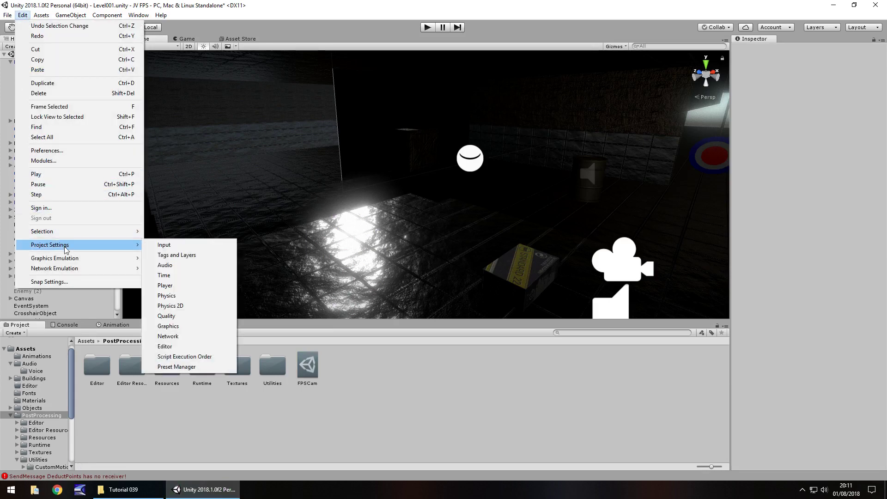
click(185, 249)
Step: Switch to the project's Player settings via Edit > Project Settings > Player
click(27, 16)
mouse_move(77, 245)
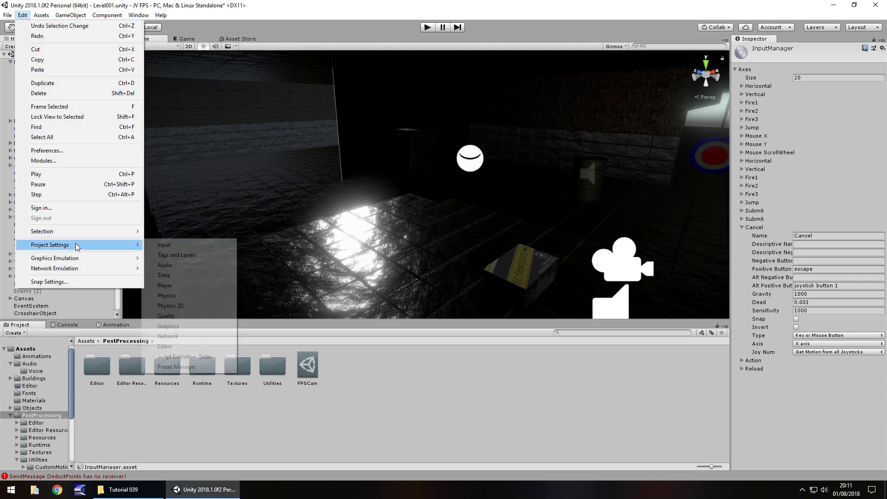
click(185, 285)
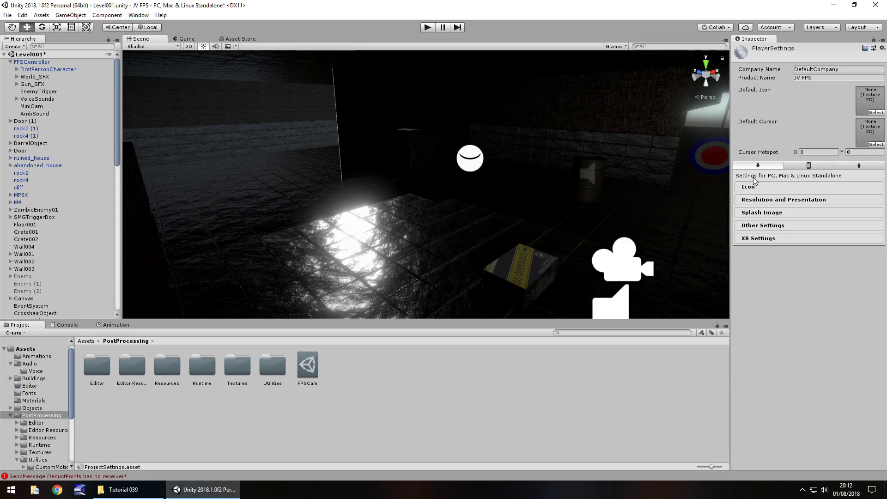
Step: Drag the icon and splash images from File Explorer into Assets/Textures
double_click(237, 365)
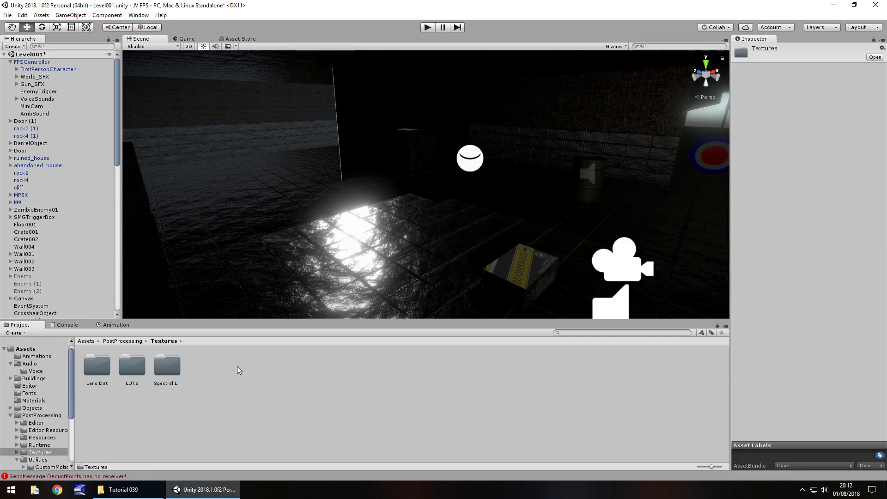
scroll(38, 453, down, 4)
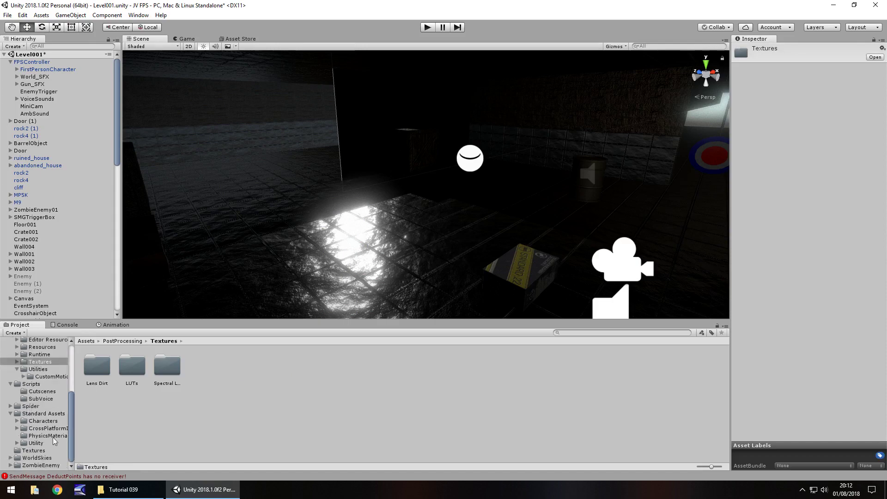
click(34, 451)
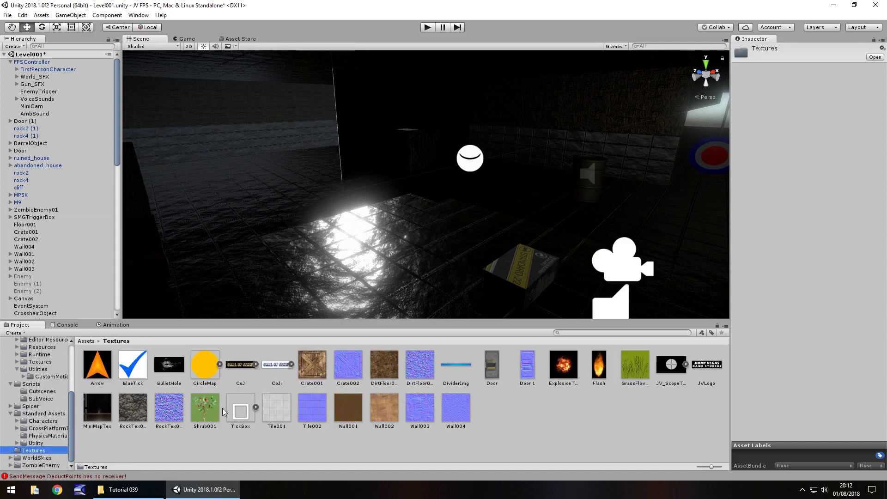
click(122, 489)
drag(191, 179, 495, 406)
click(669, 417)
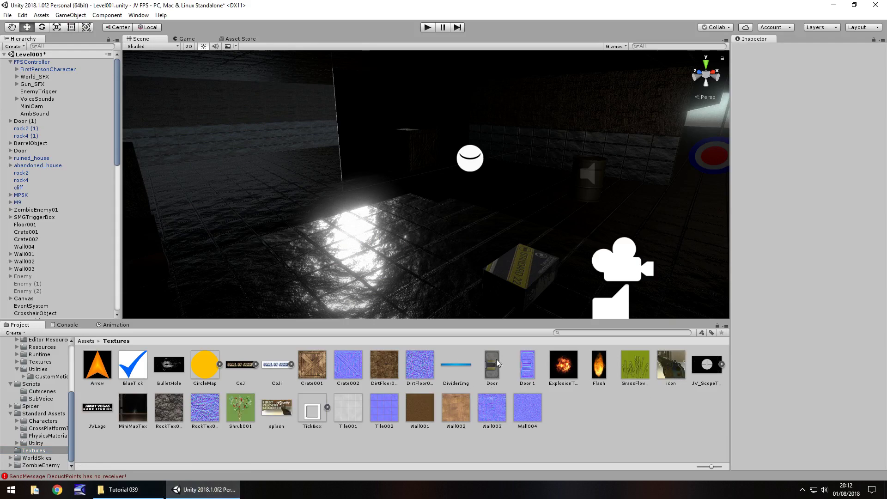
Step: Reopen the project's Player settings from Edit > Project Settings
click(22, 15)
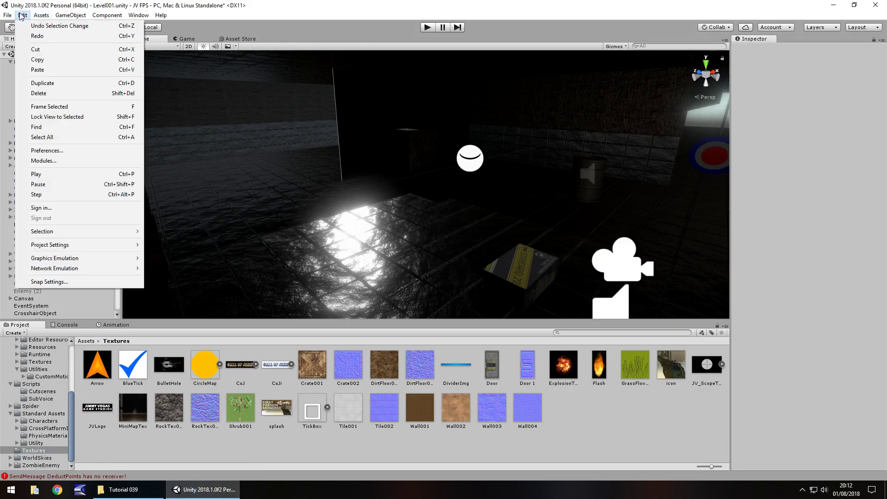
mouse_move(89, 243)
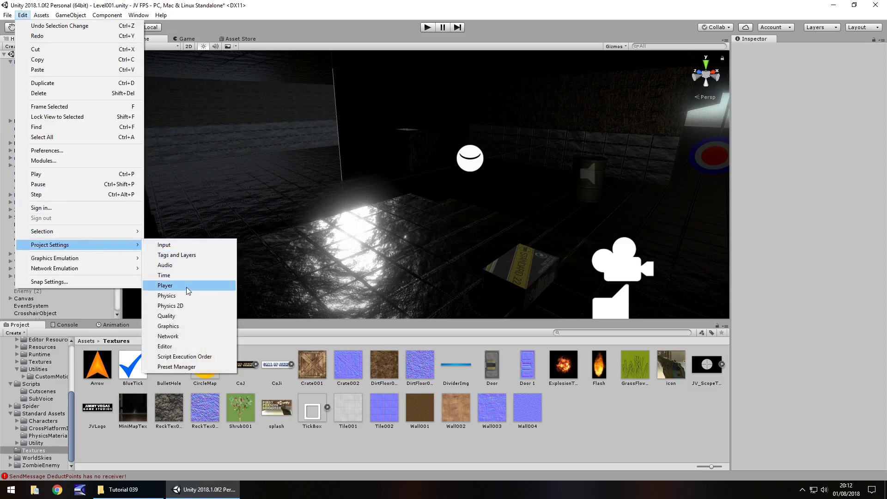
click(187, 286)
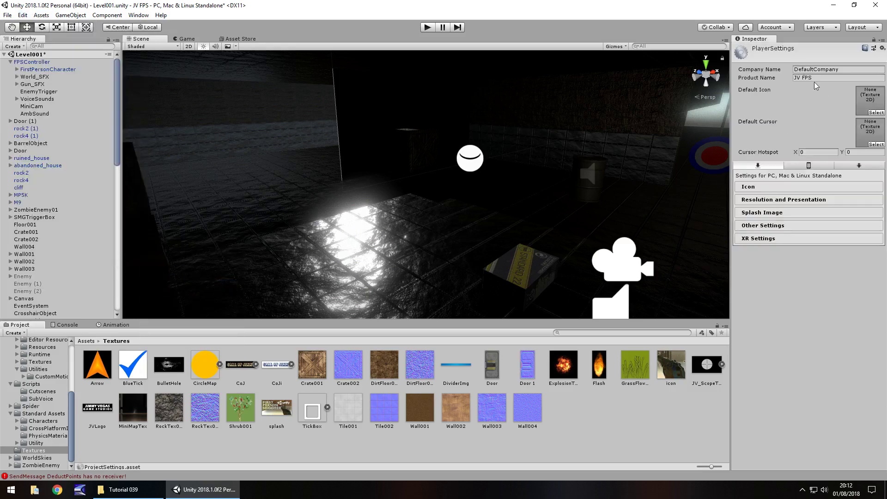
Step: Set company JV Game Studios, product Call of Jimmy, and the icon texture as Default Icon
click(853, 68)
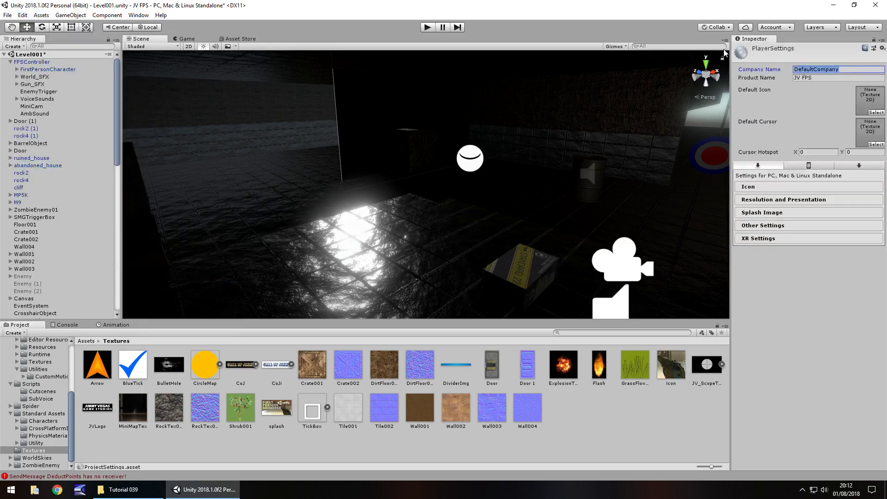
text(JV Game Studios)
click(819, 79)
text(Call of)
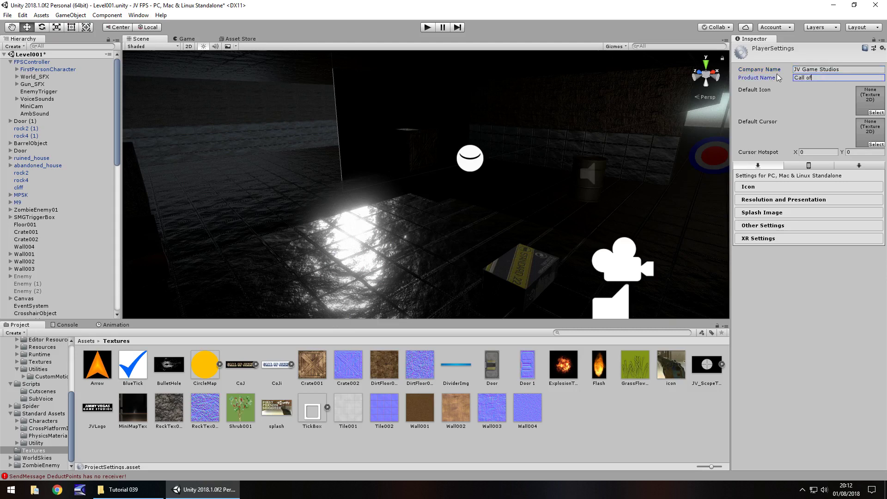
text( Jimmy)
drag(794, 208, 873, 98)
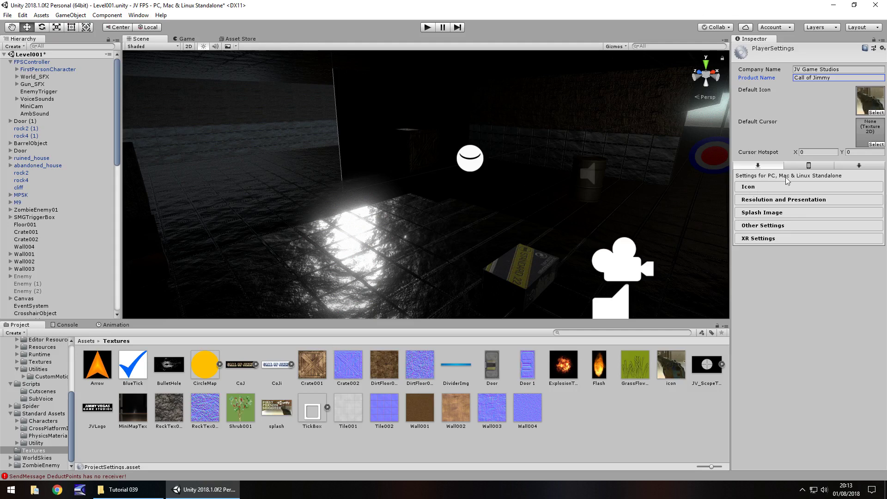
click(818, 166)
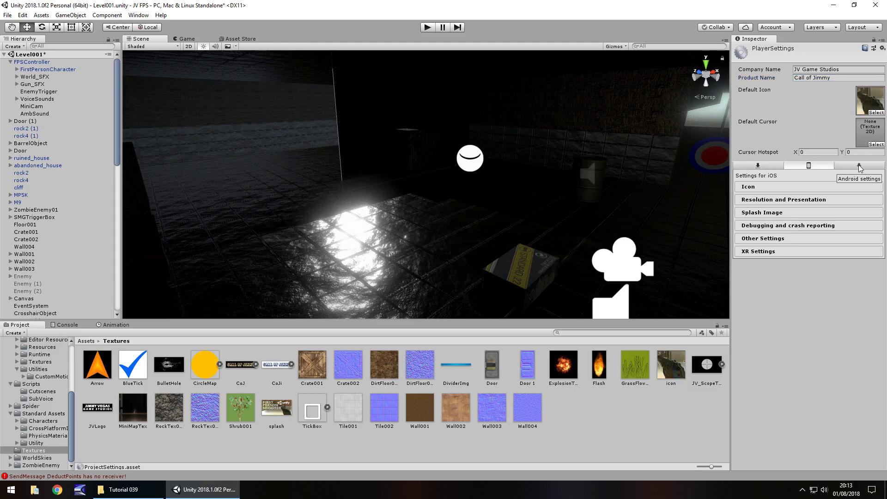
click(860, 168)
click(808, 168)
click(765, 167)
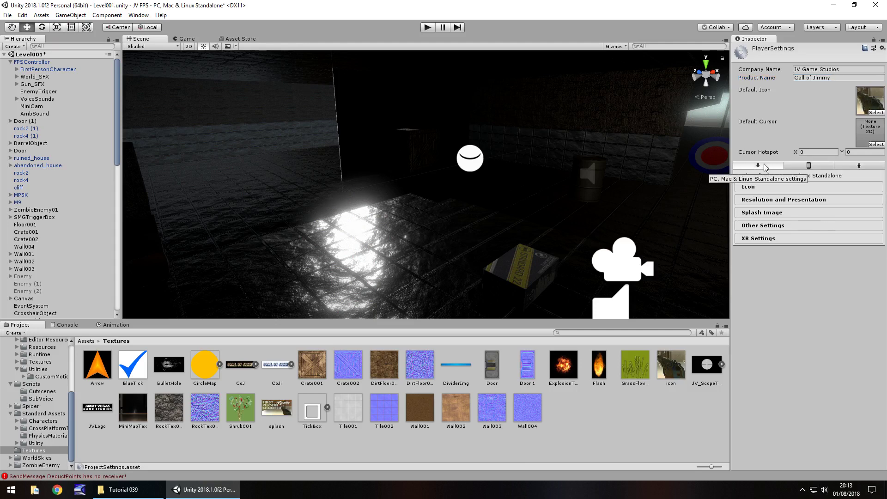
click(8, 14)
click(36, 107)
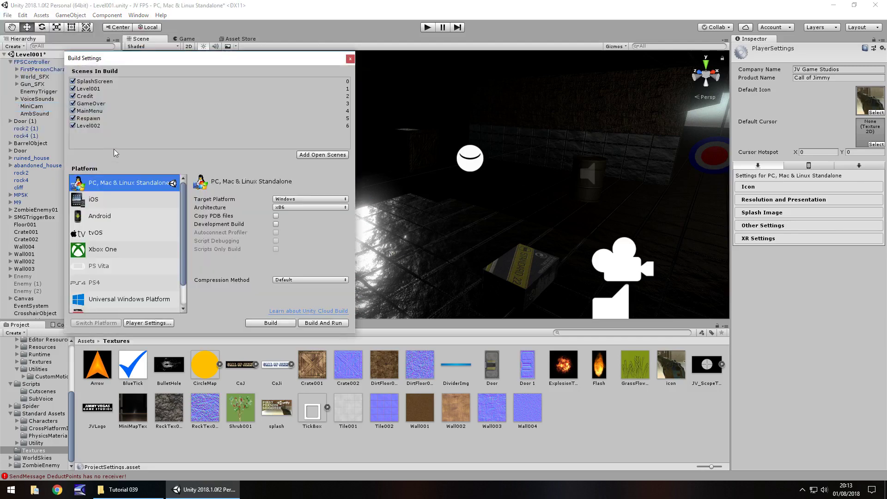
click(351, 58)
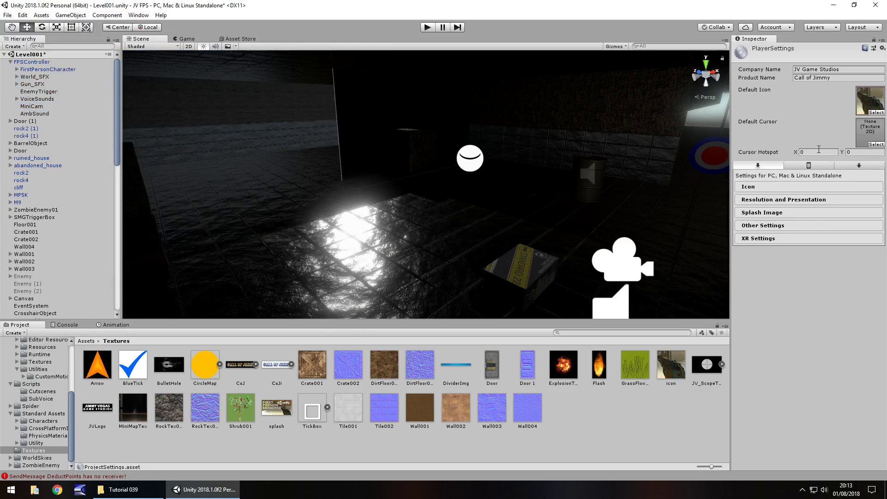
click(758, 189)
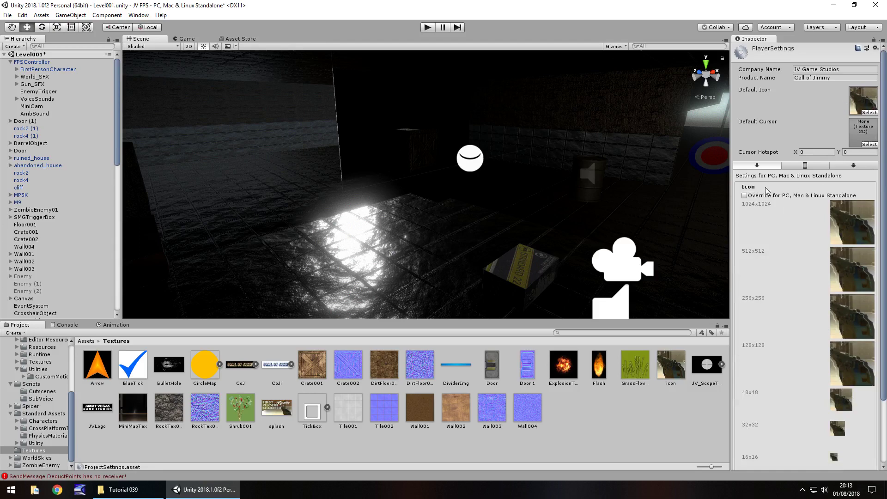
scroll(827, 275, down, 5)
scroll(819, 272, up, 5)
click(756, 188)
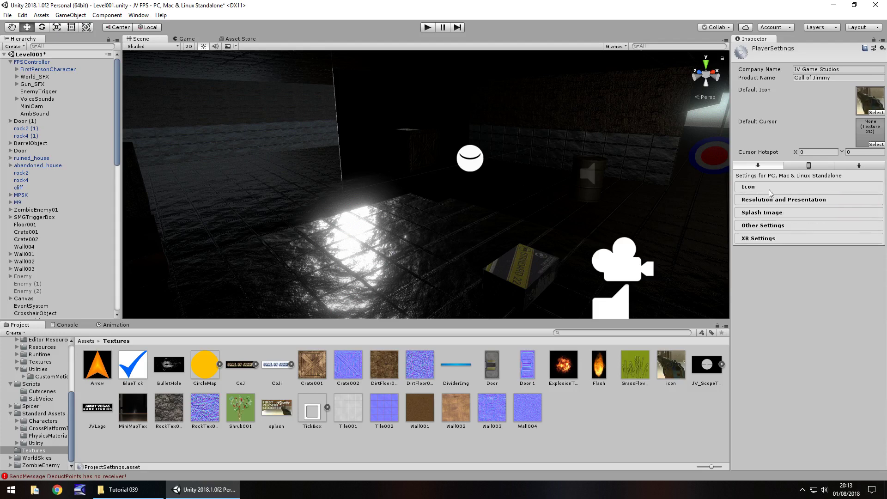
click(788, 200)
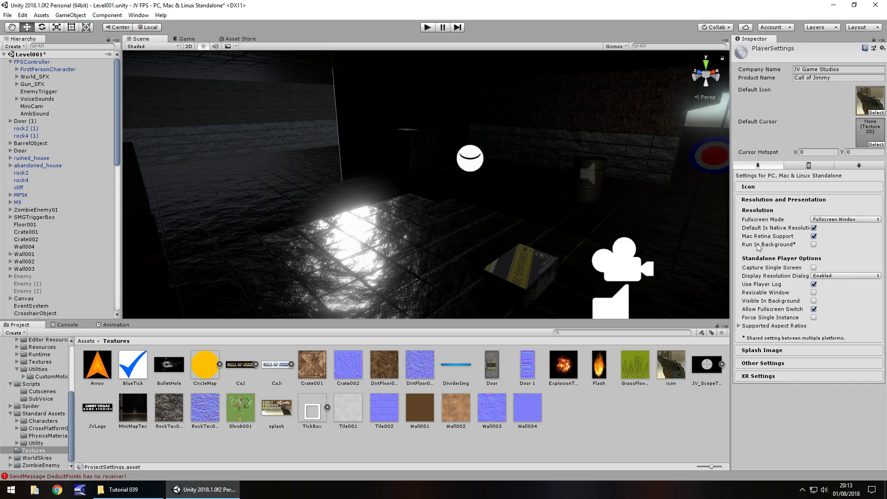
click(777, 201)
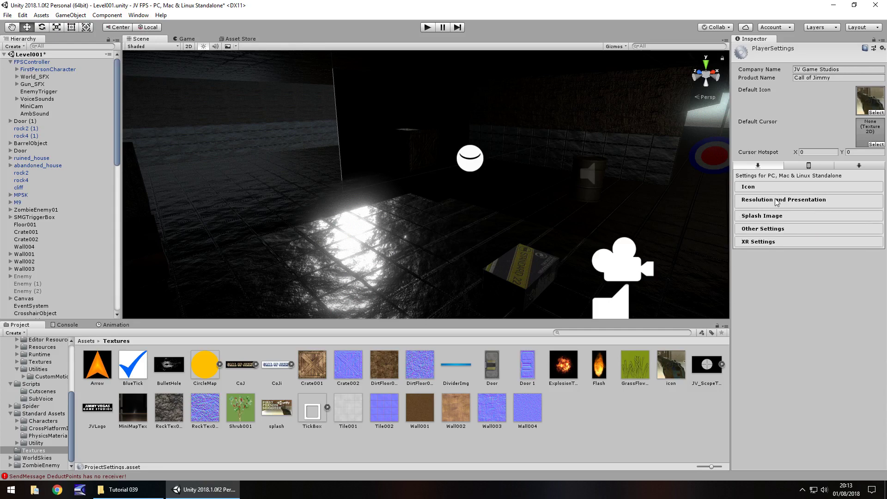
Step: Assign the splash texture to the Application Config Dialog slot under Splash Image
click(756, 215)
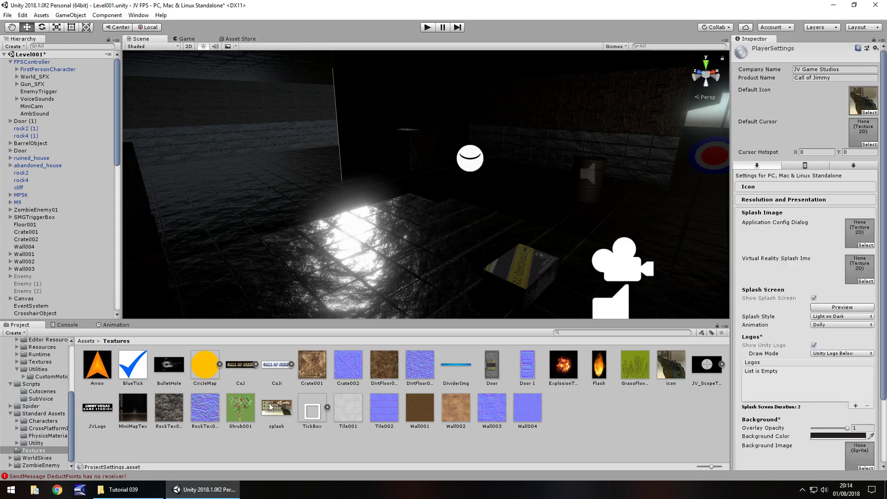
drag(270, 406, 862, 229)
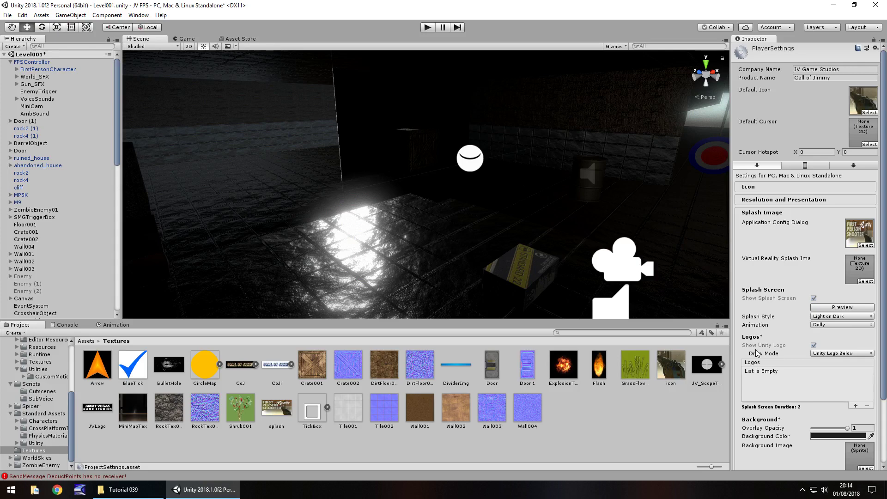
scroll(802, 359, down, 3)
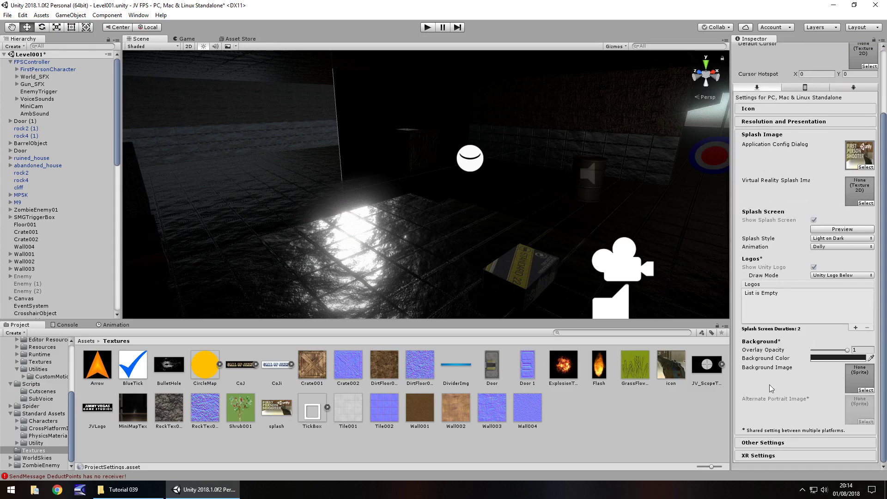
scroll(780, 221, up, 2)
click(775, 191)
Step: Review the Other Settings section, collapse it, and expand XR Settings
click(769, 226)
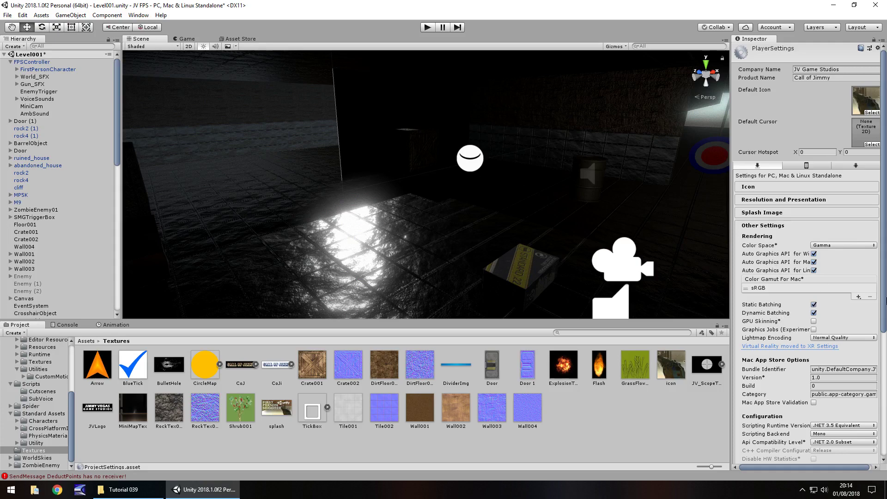
scroll(813, 342, down, 5)
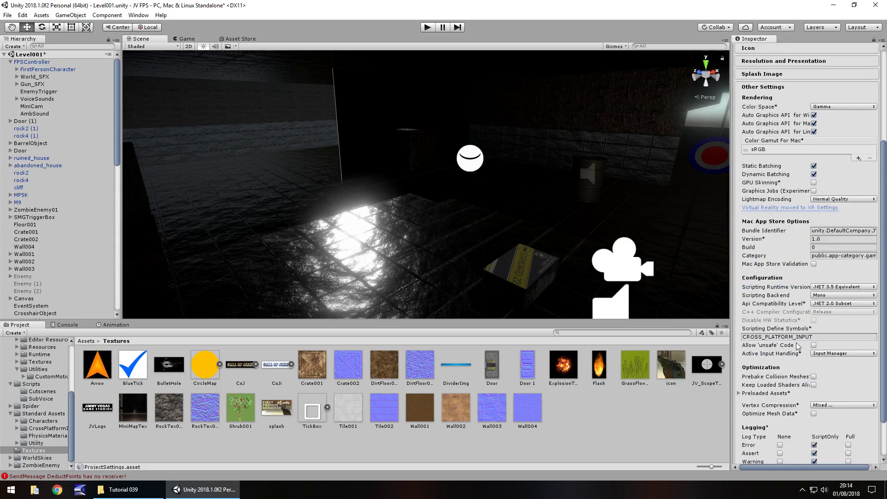
scroll(798, 352, down, 1)
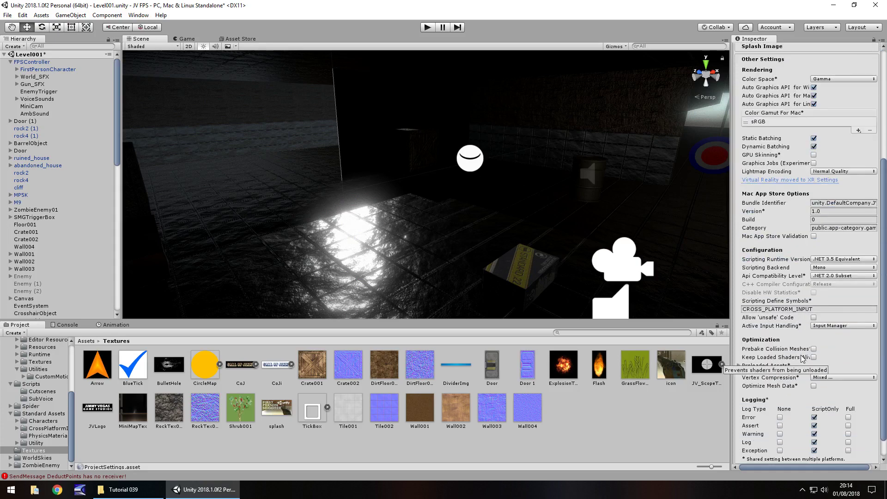
scroll(802, 358, down, 1)
scroll(802, 356, up, 7)
click(781, 226)
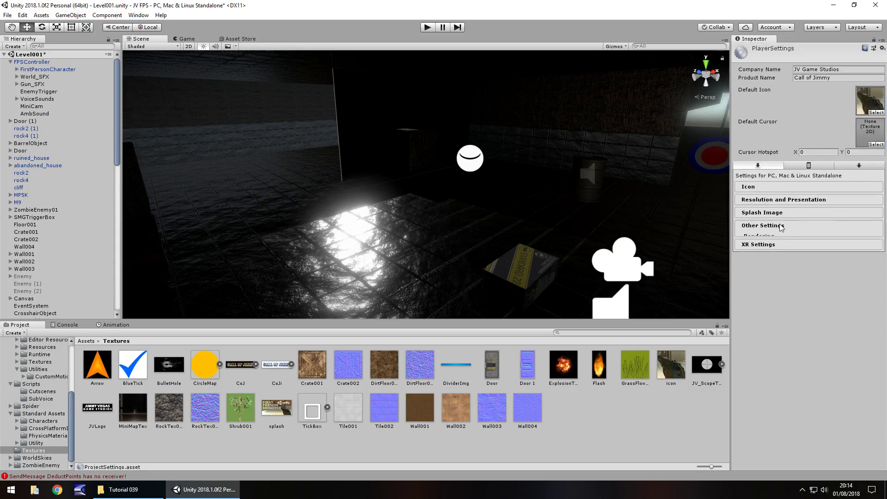
click(770, 239)
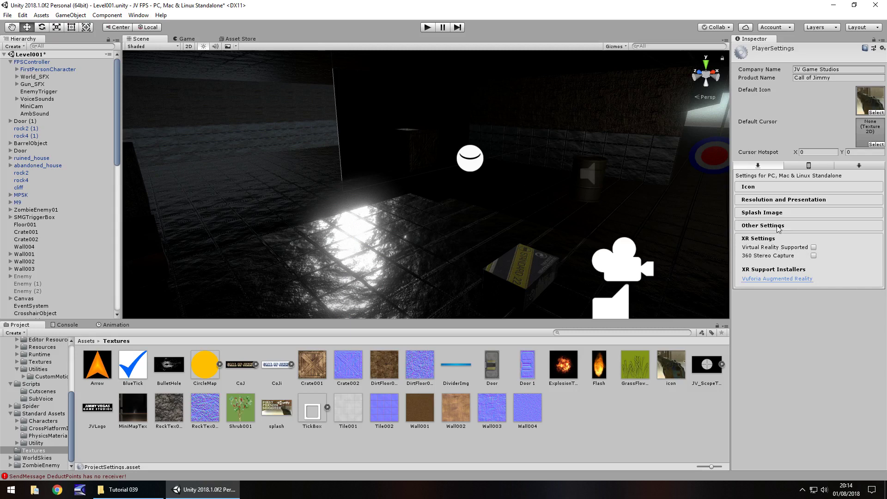
click(769, 241)
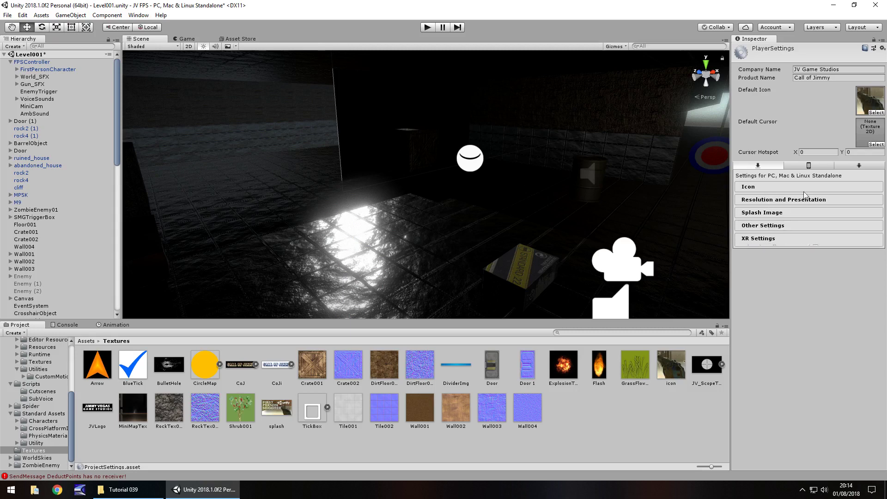
click(803, 165)
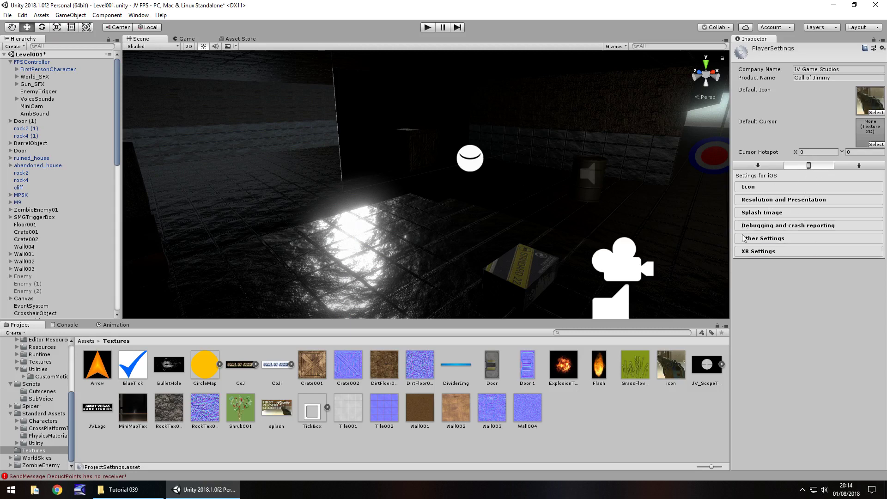
click(757, 186)
click(758, 188)
click(759, 200)
click(761, 202)
click(761, 213)
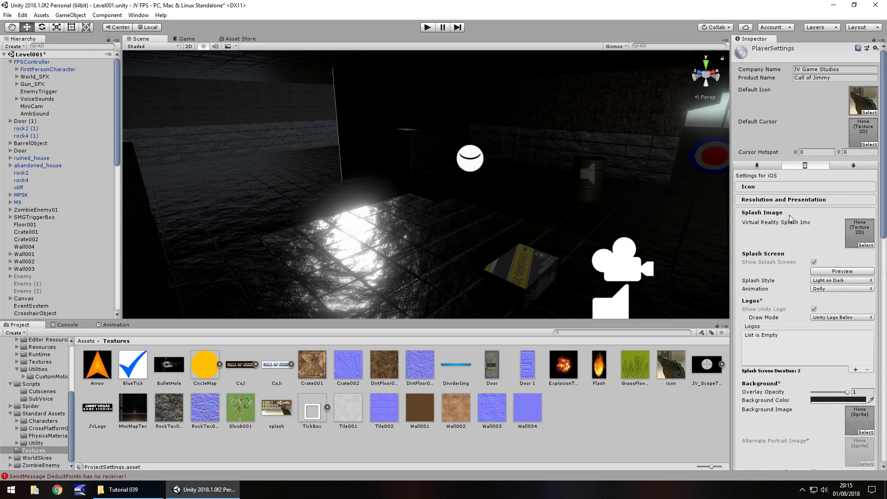
click(779, 214)
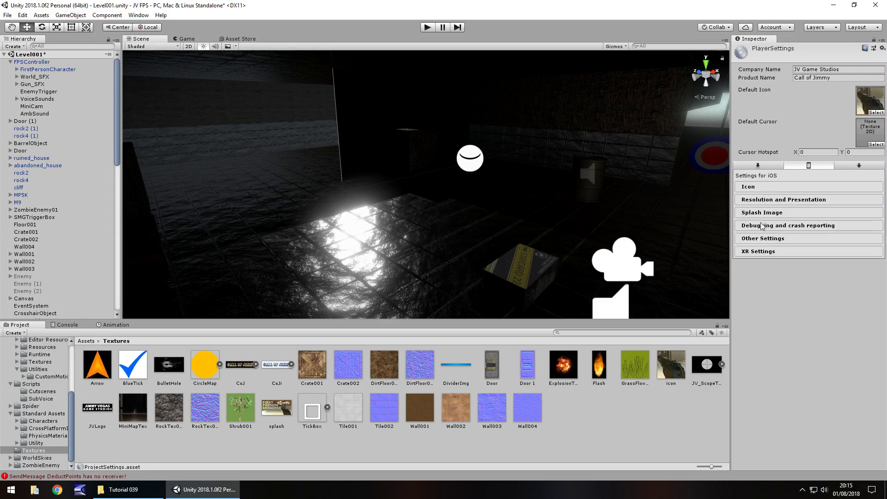
click(762, 225)
click(769, 227)
click(770, 239)
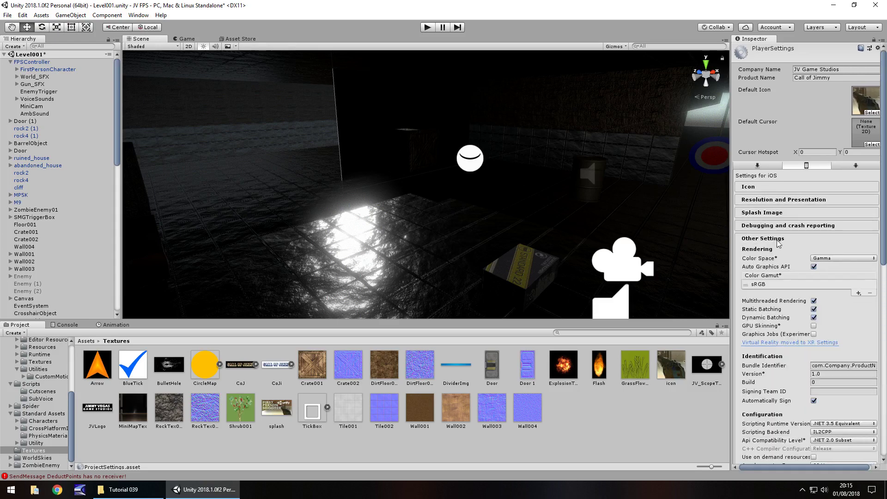
click(776, 239)
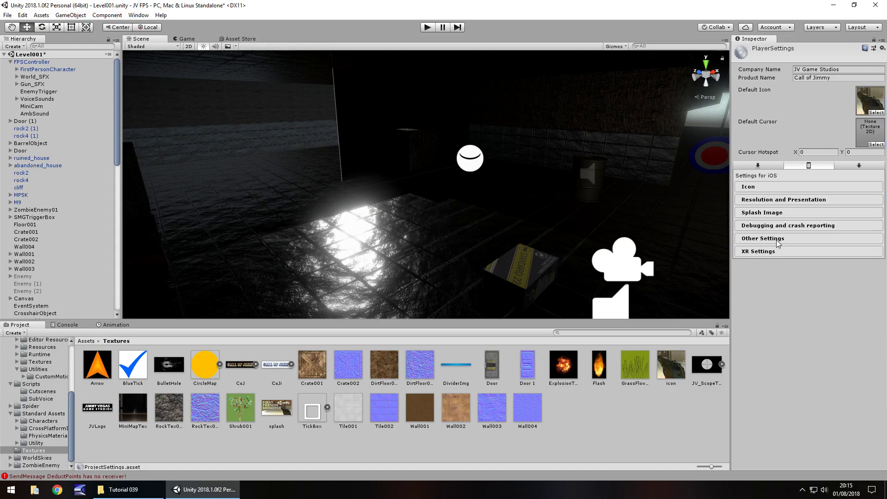
click(776, 239)
scroll(822, 332, down, 3)
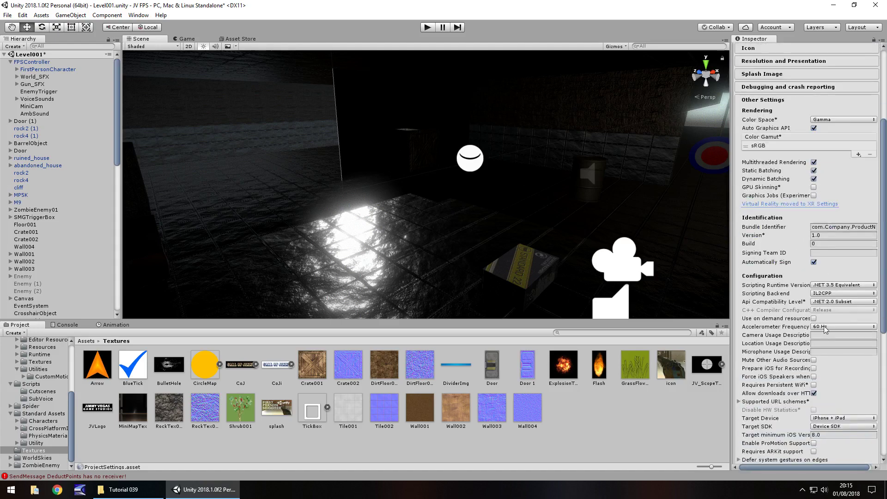
scroll(824, 326, down, 3)
scroll(817, 307, up, 10)
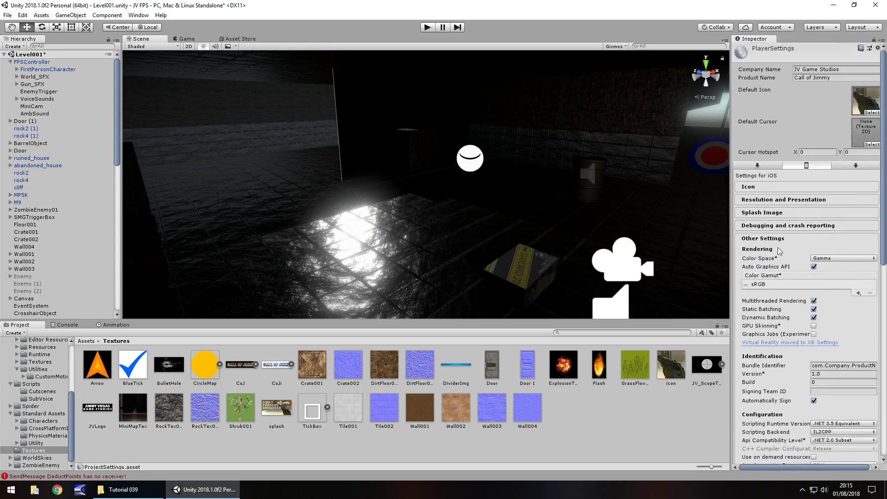
click(777, 239)
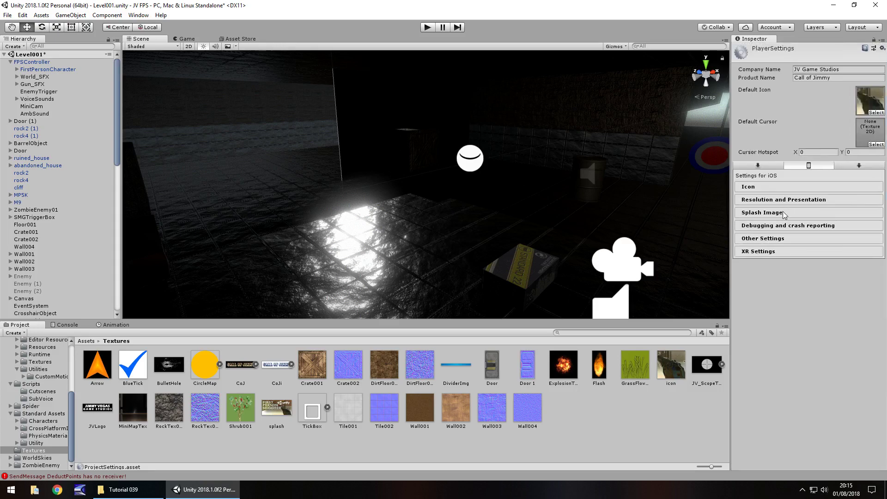
click(859, 164)
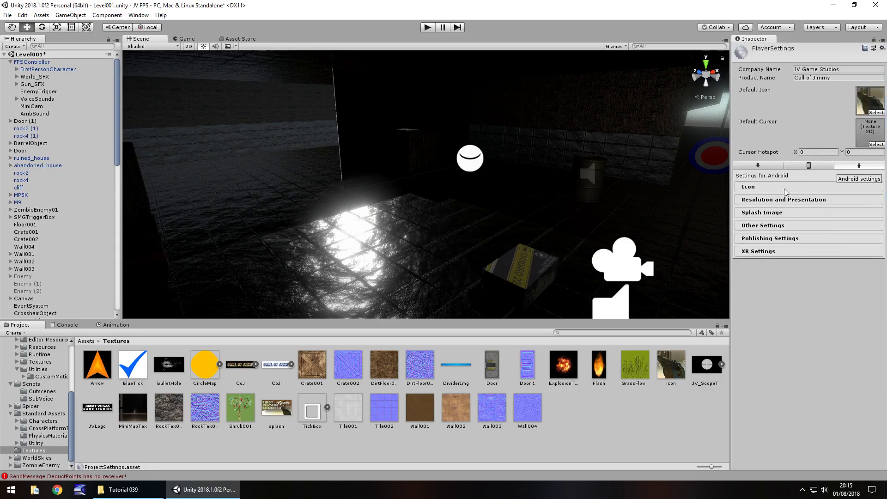
click(771, 226)
scroll(800, 285, down, 10)
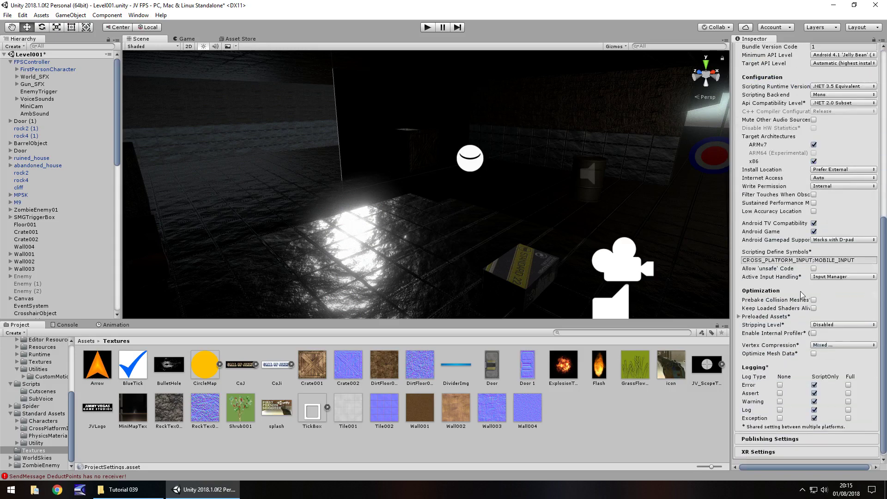
scroll(794, 277, up, 10)
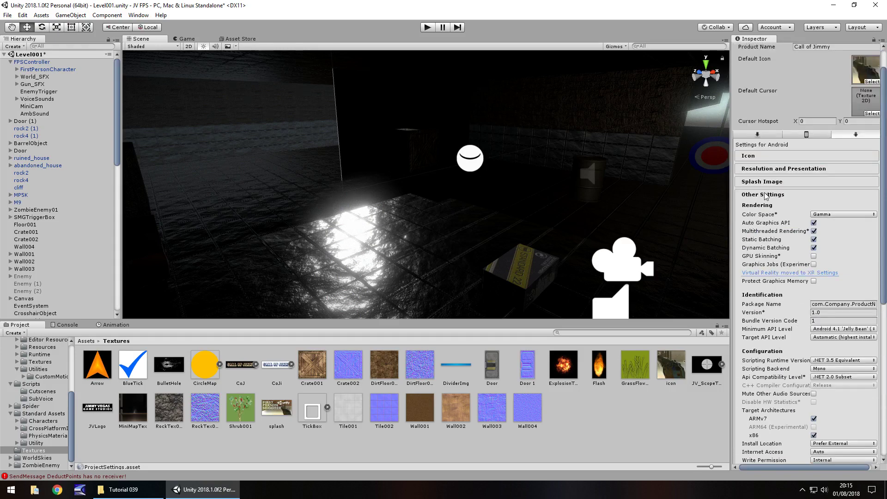
click(766, 195)
click(762, 239)
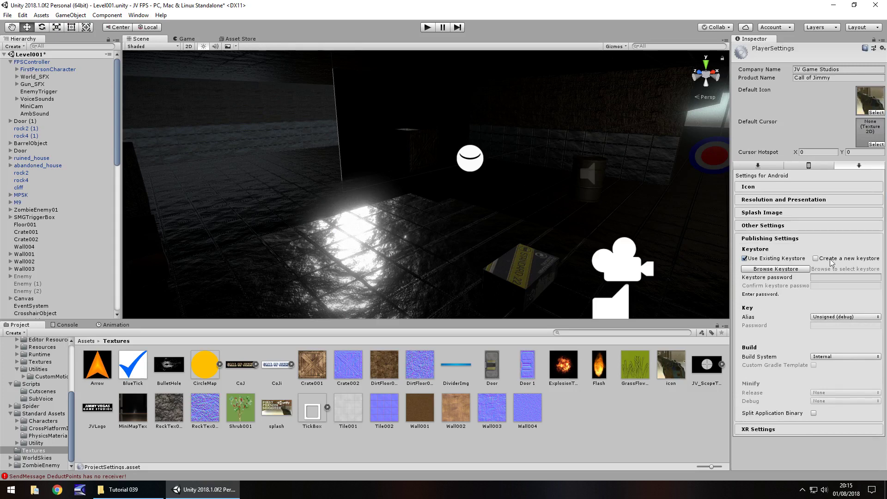
click(776, 241)
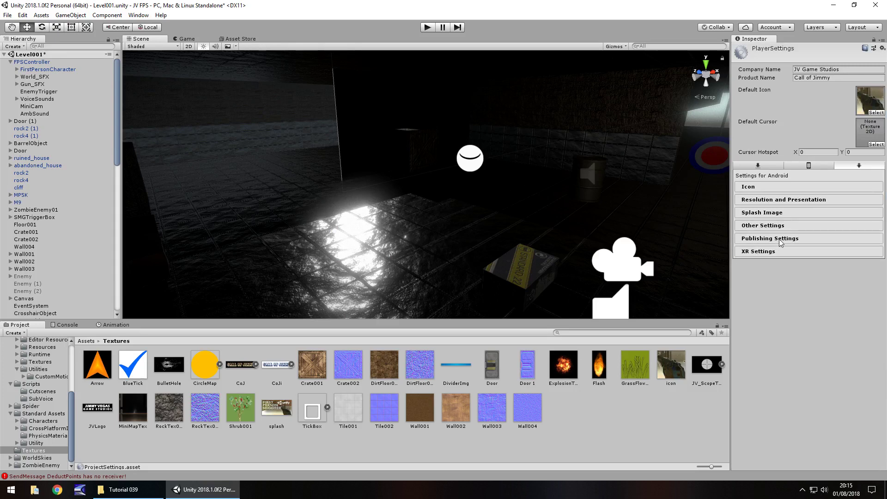
click(781, 241)
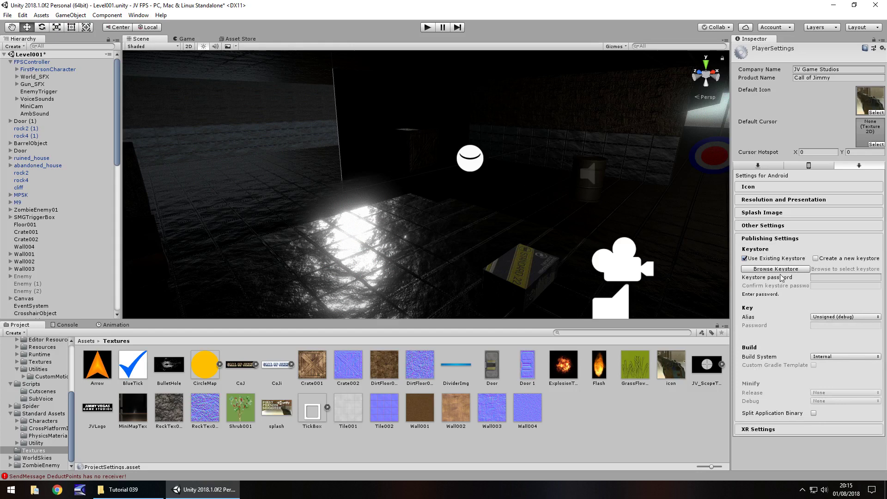
click(776, 241)
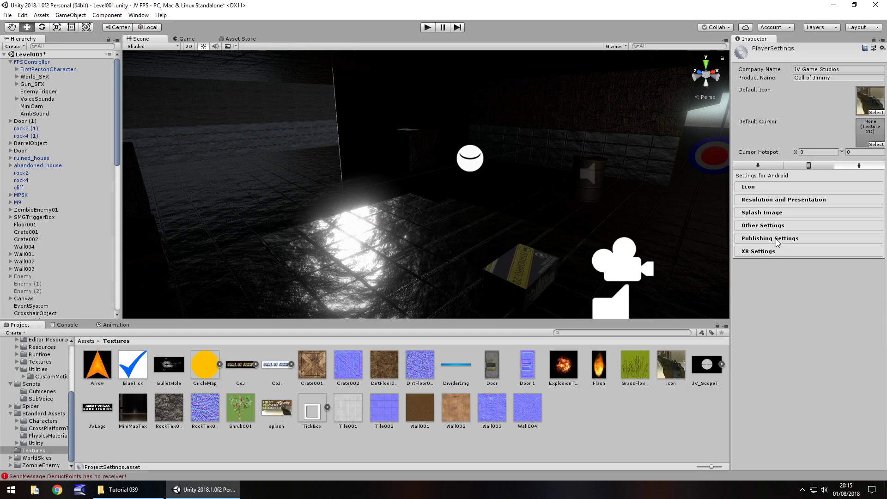
click(765, 169)
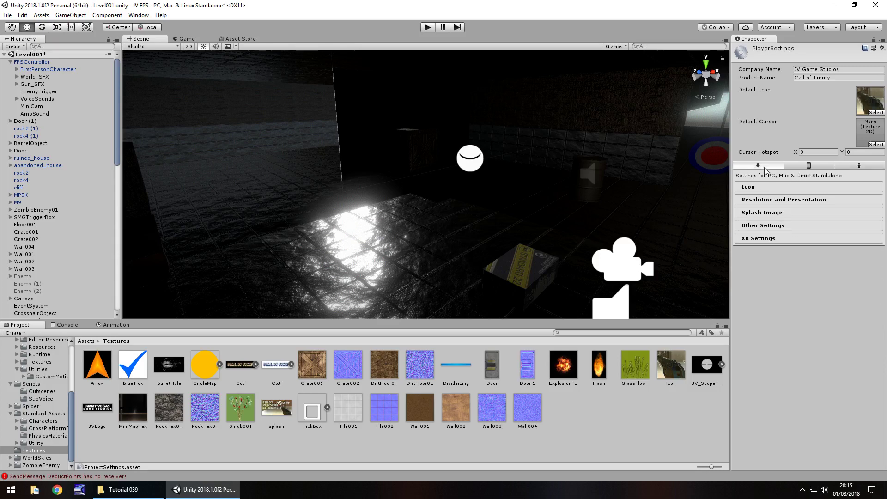
Step: Open the Quality project settings listing levels from Fastest to Fantastic
click(29, 15)
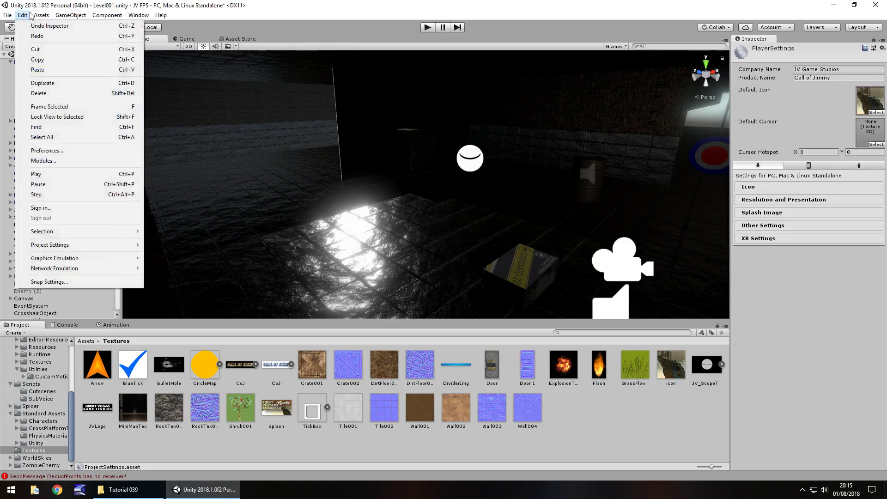
mouse_move(60, 245)
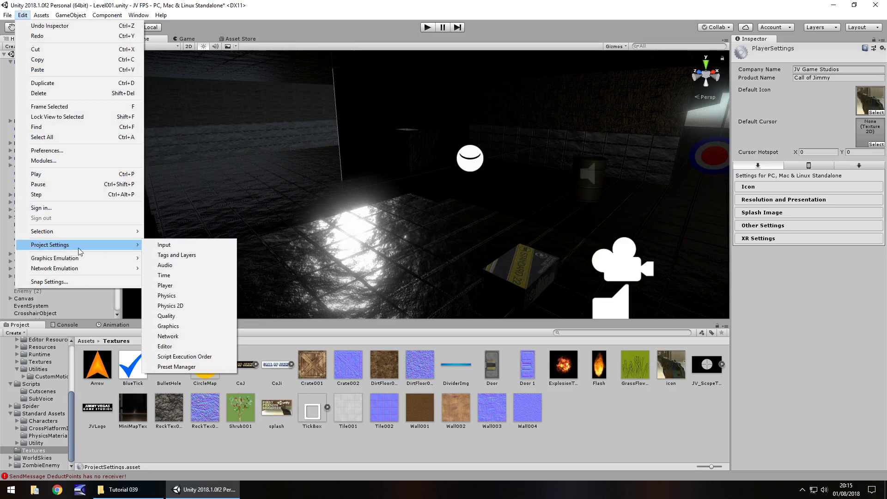
click(185, 316)
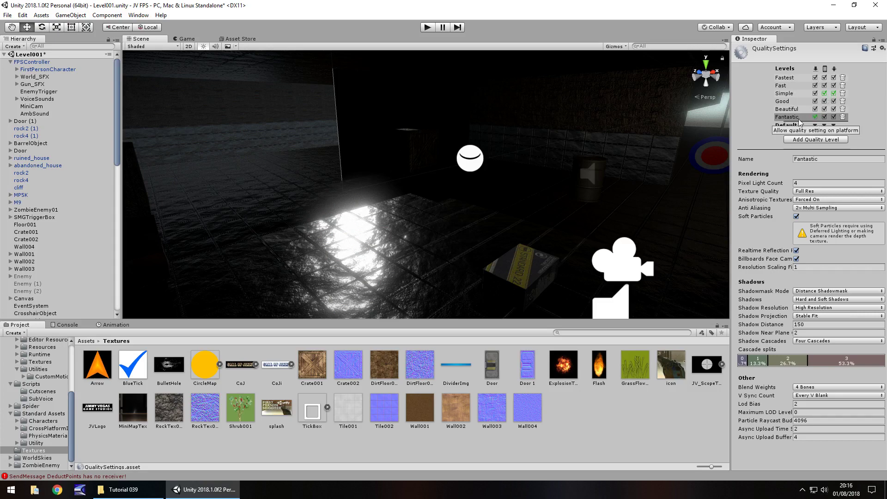
Step: Rename the Fantastic quality level to Epic
click(827, 159)
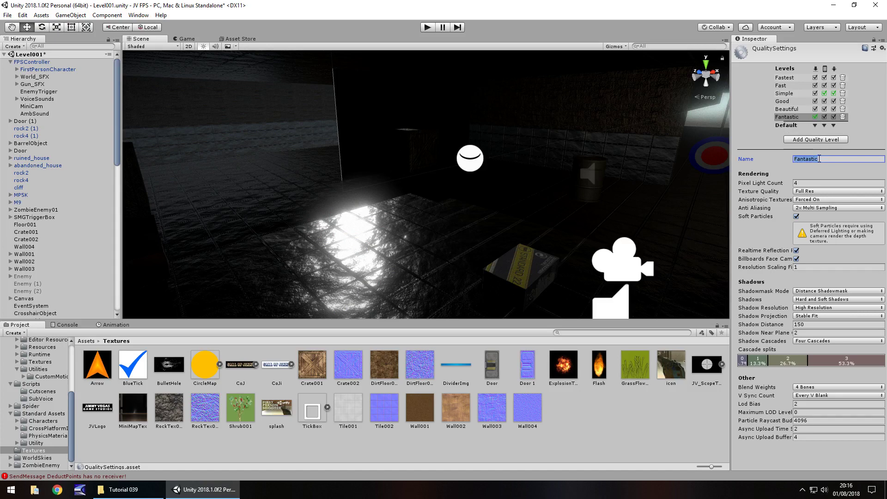
text(Epic)
Step: Save the scene and start Build And Run from the Build Settings window
key(ctrl+s)
click(8, 16)
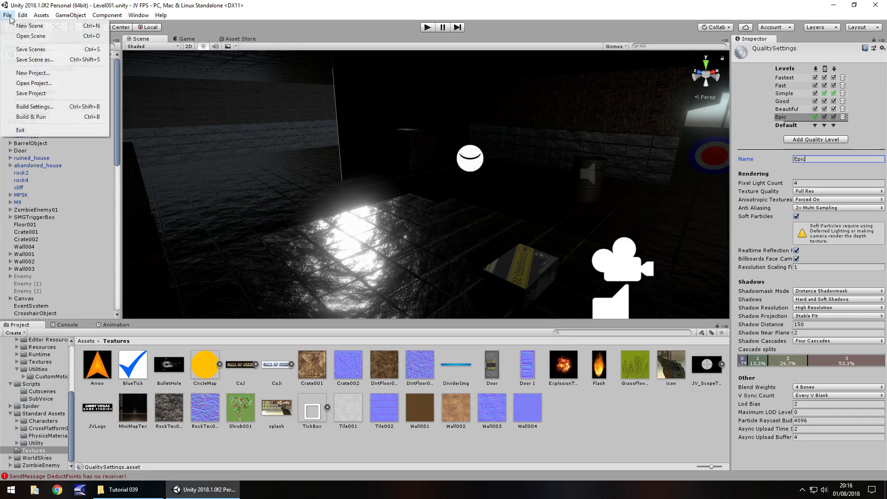
click(62, 107)
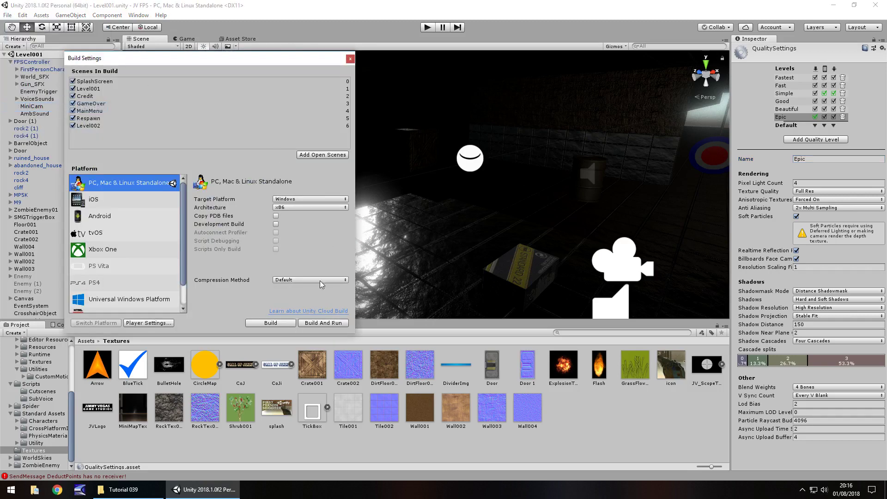
click(328, 322)
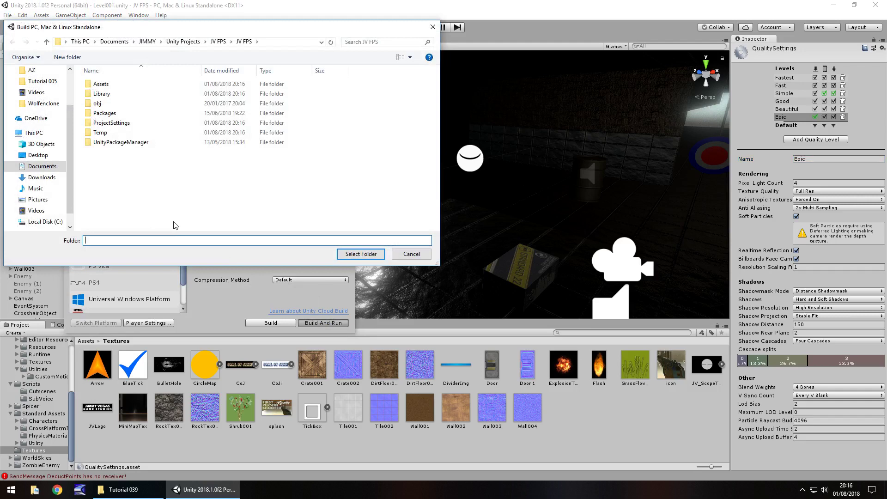
Step: Create a New folder in the JV FPS project and select it as build output
text(coj)
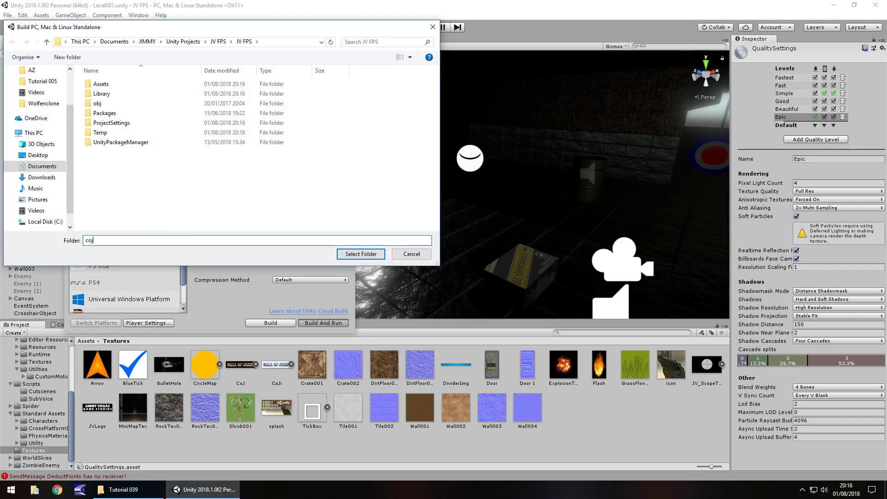
click(363, 256)
click(500, 252)
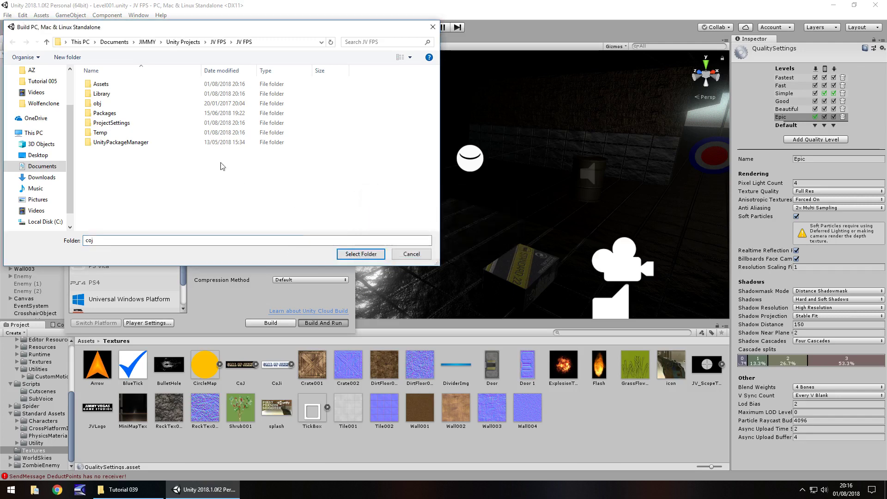
right_click(120, 156)
mouse_move(207, 265)
click(245, 264)
click(113, 110)
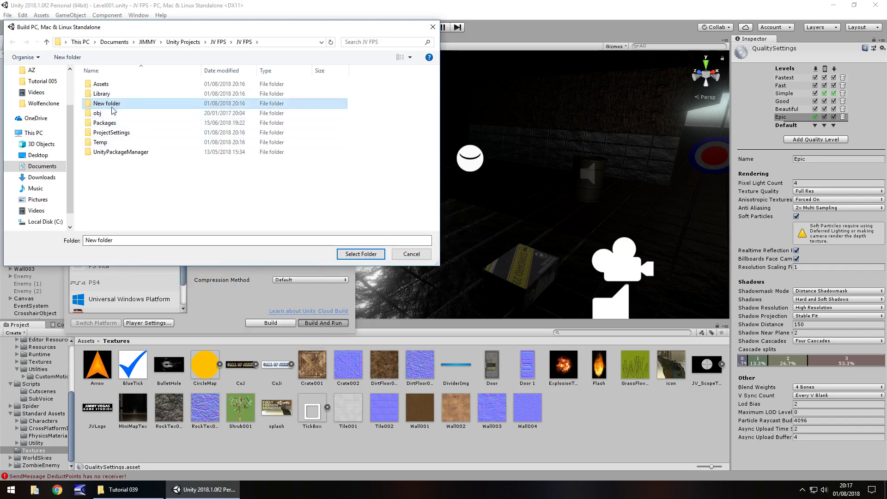
click(354, 254)
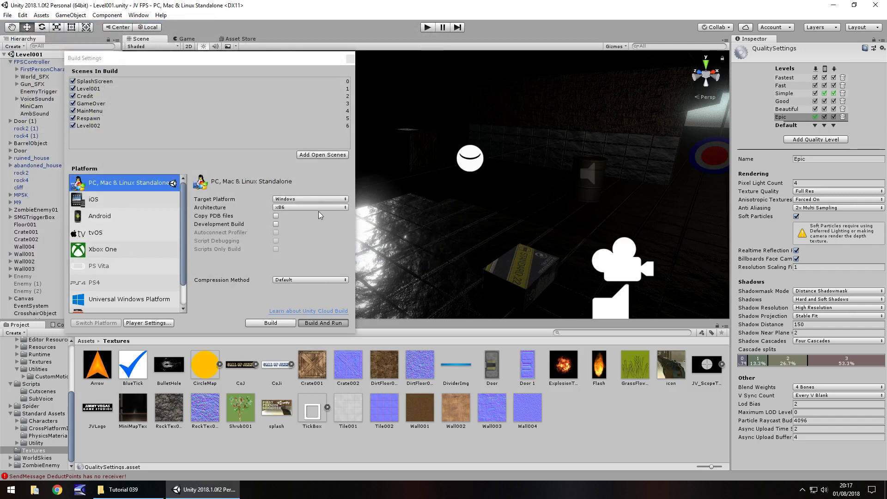
Step: Build the game into New folder with Ctrl+B until the Call of Jimmy launcher appears
key(ctrl+b)
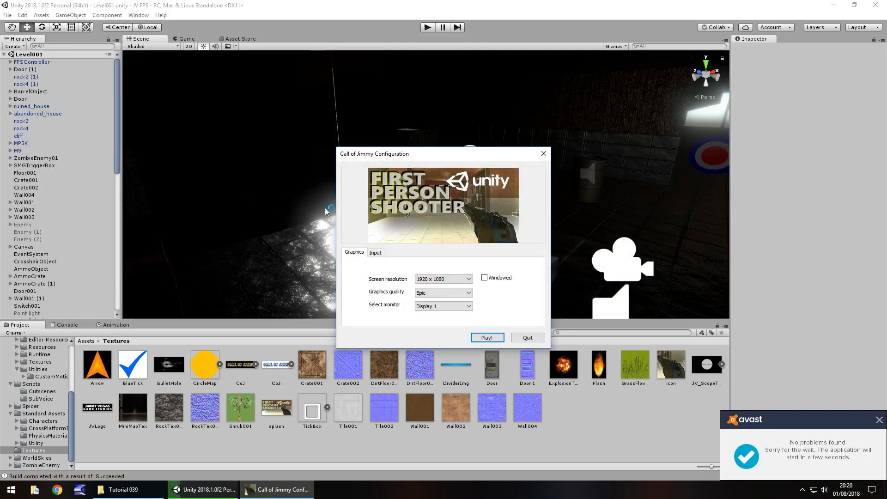
Step: Dismiss the Avast antivirus notification over the Call of Jimmy launcher
click(879, 420)
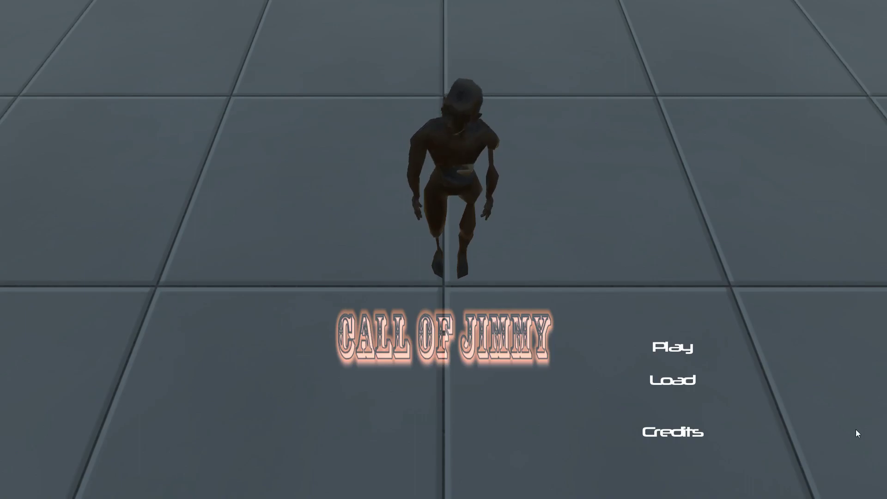
Step: Start a new game, walk to the door, open it, and pick up the pistol from the crate
click(665, 351)
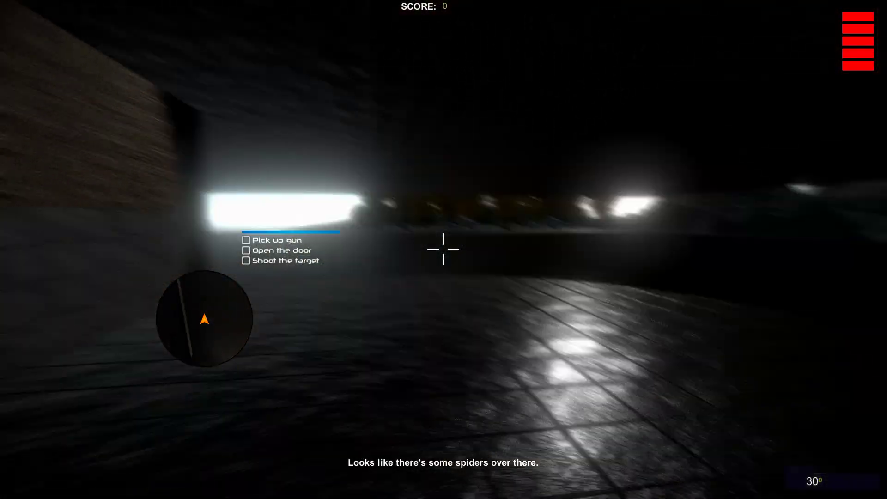
key(w)
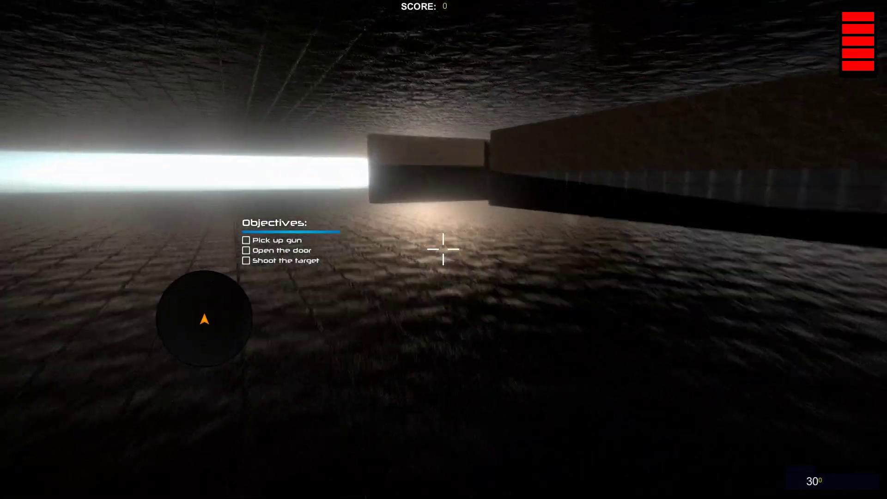
key(w)
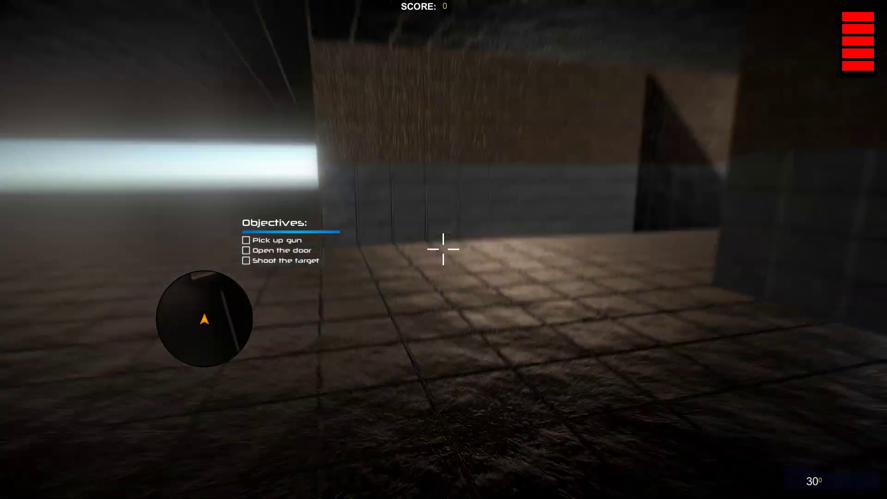
key(w)
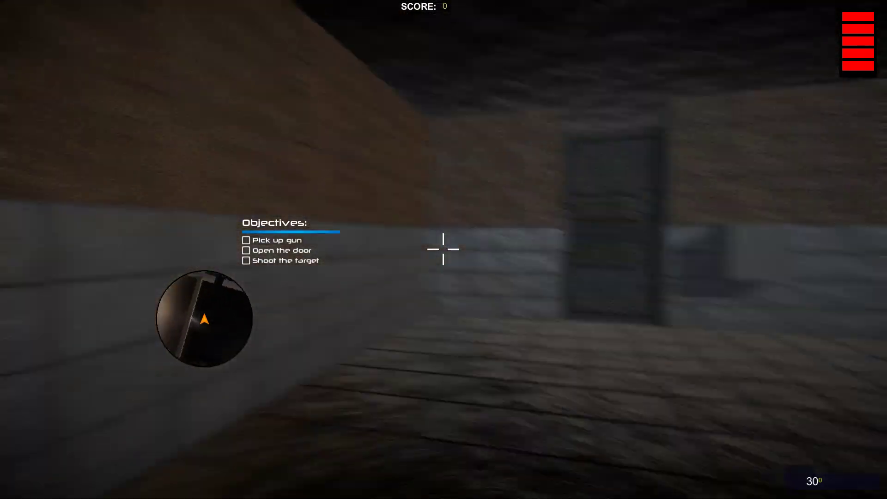
key(w)
key(e)
key(w)
key(e)
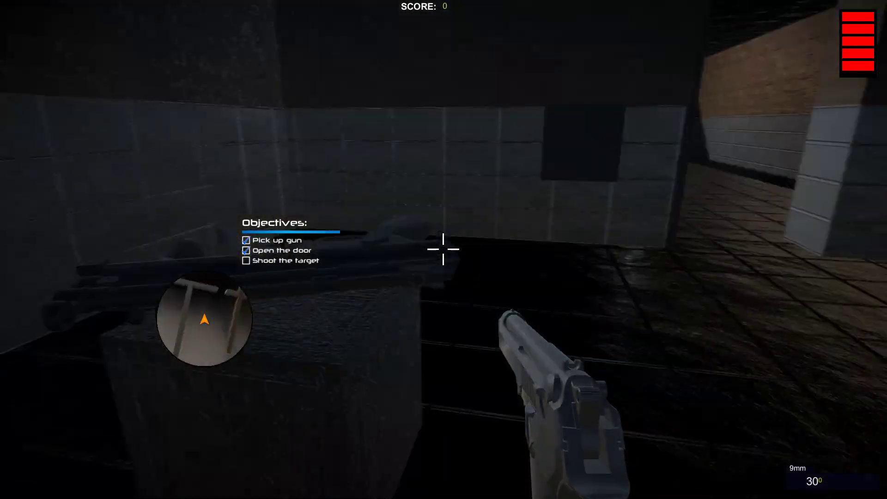
Step: Go through the dark corridor into the lit room and shoot the target figure twice
key(w)
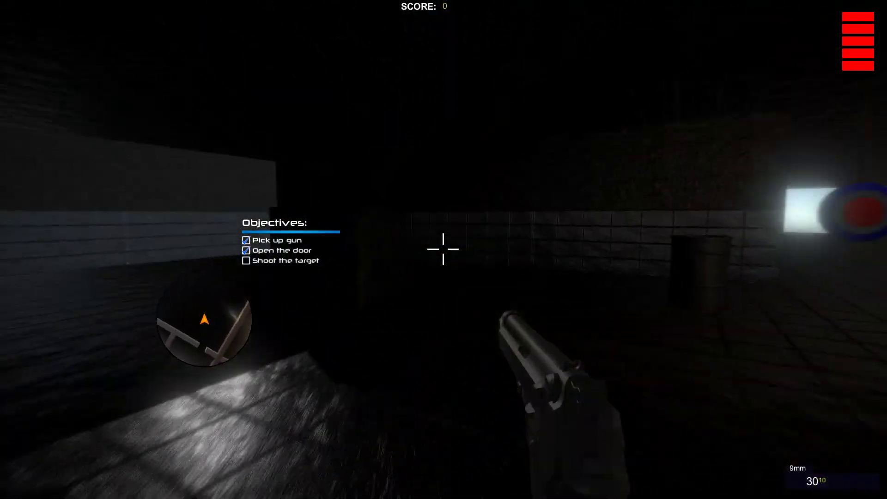
key(w)
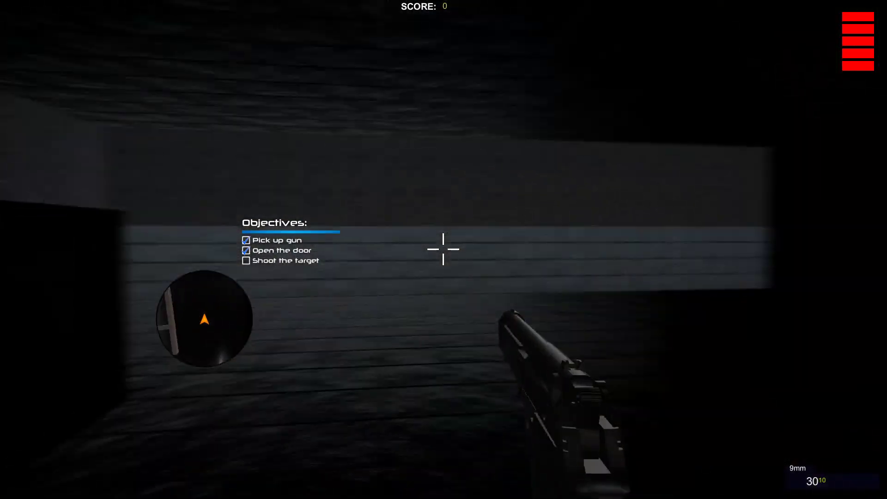
key(w)
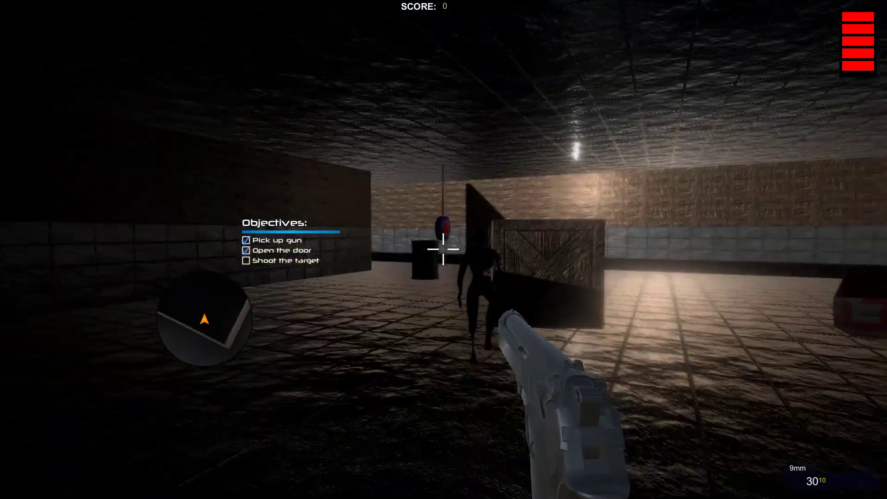
click(443, 248)
click(443, 249)
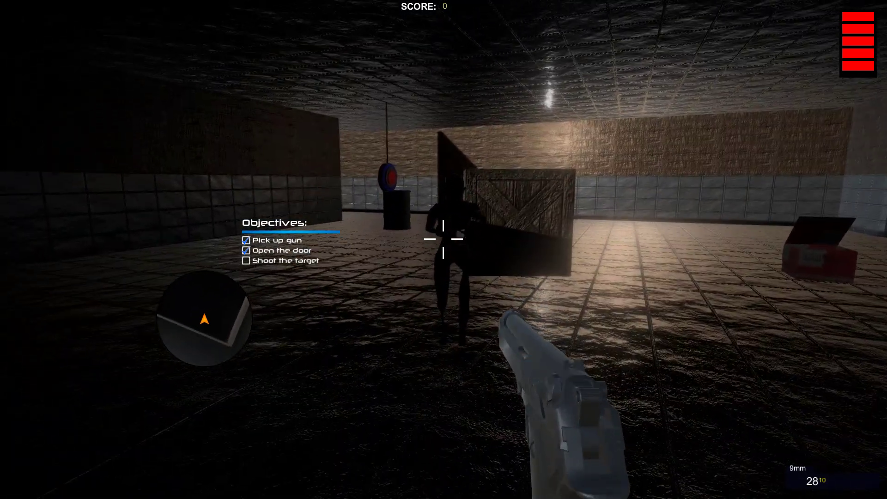
Step: Cross the tiled room past the spider window and walk out onto the dark terrain
key(w)
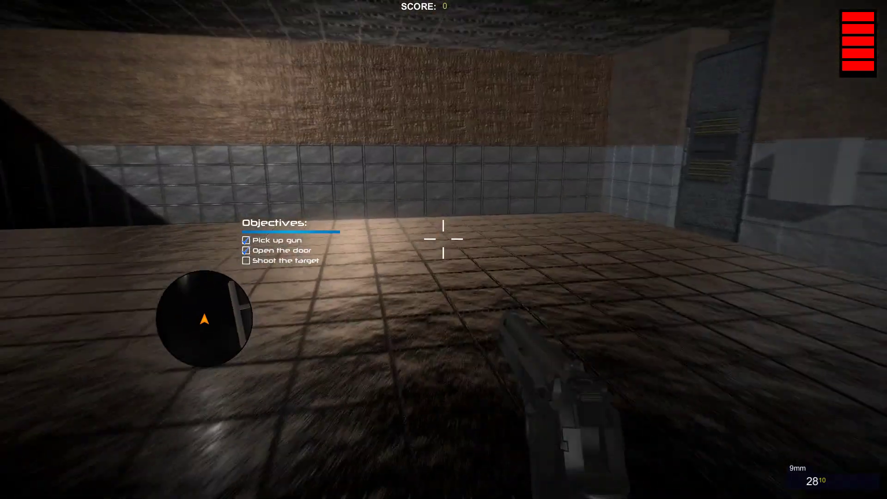
key(w)
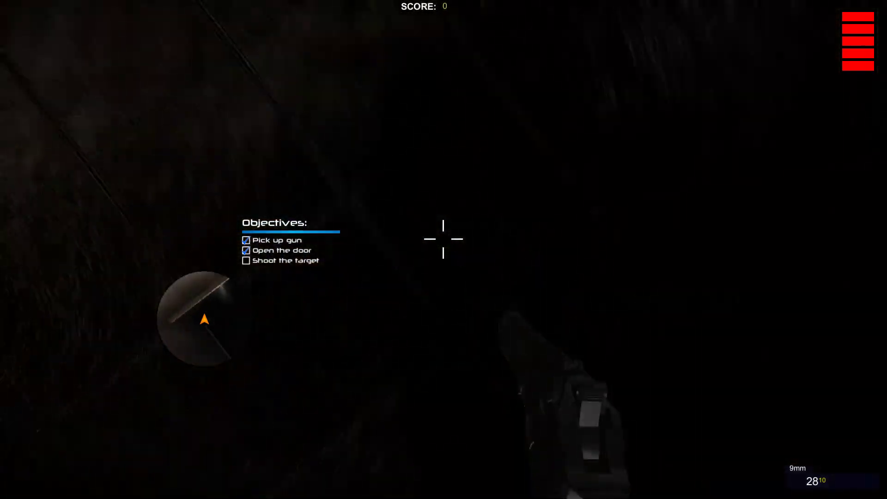
key(w)
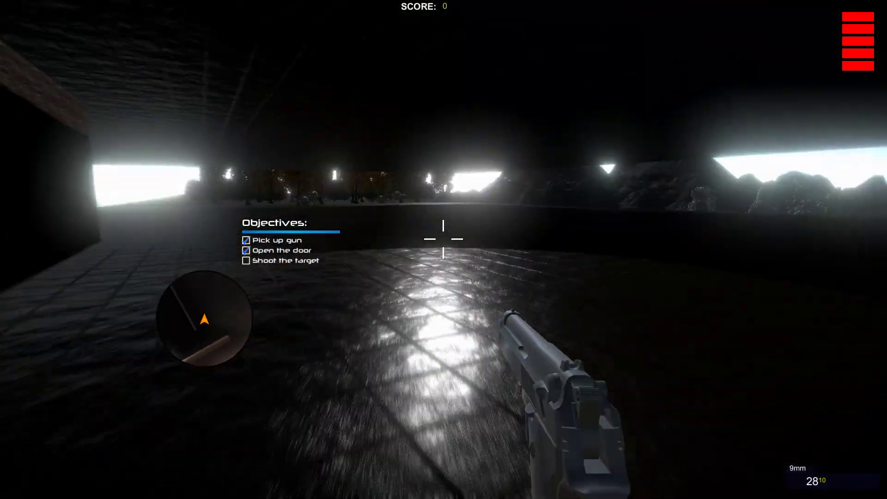
key(w)
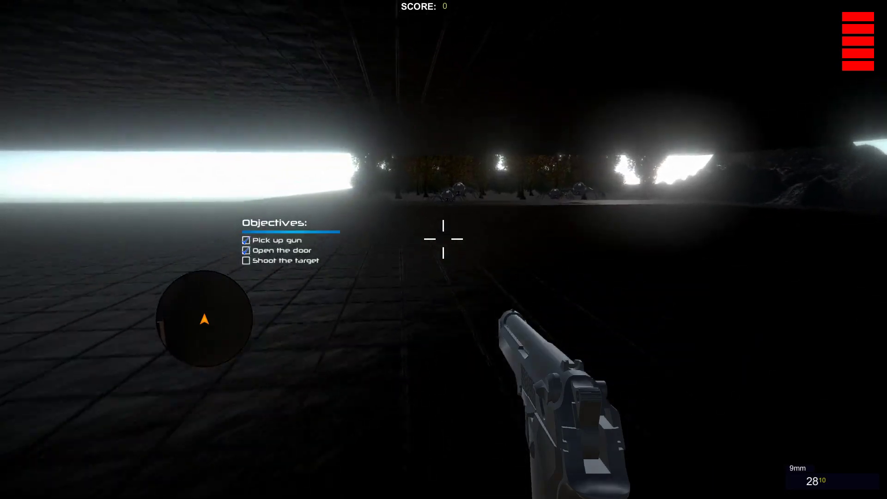
key(w)
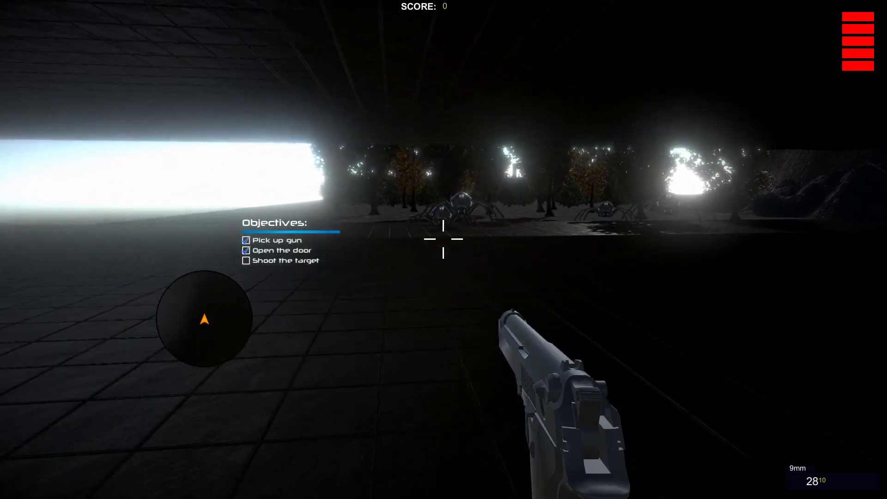
key(w)
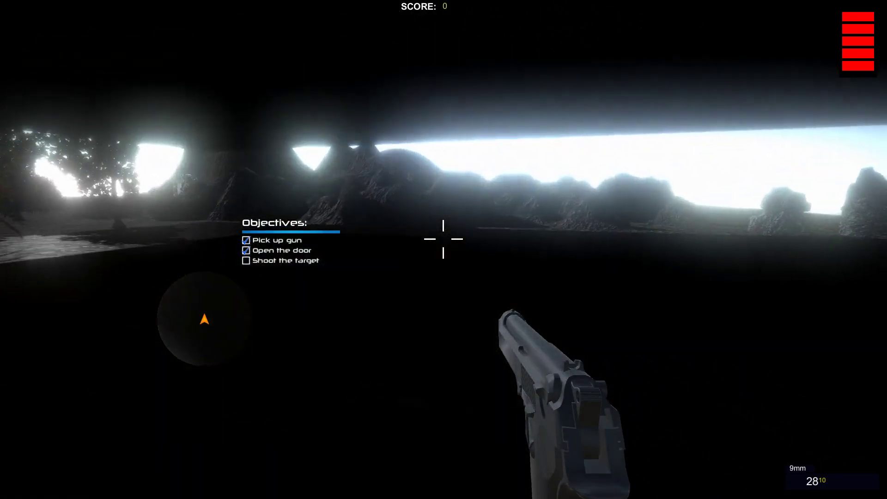
key(w)
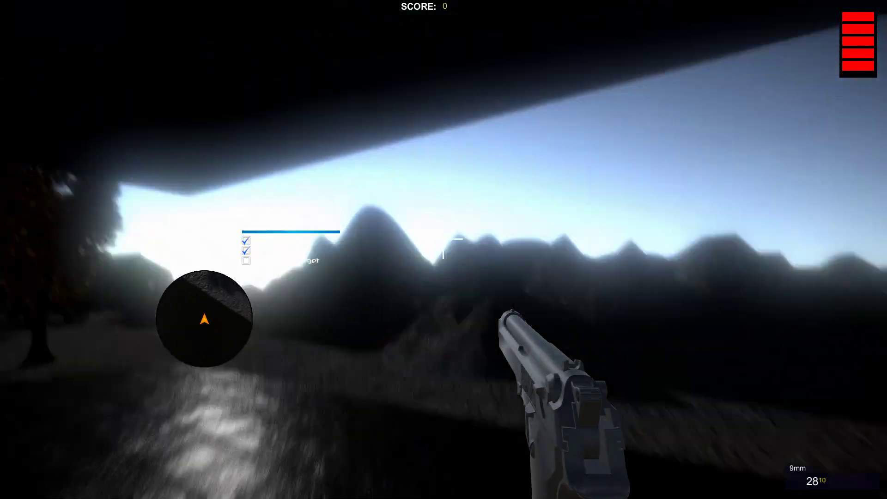
Step: Cross the terrain toward the houses, firing a shot at the stone building
key(w)
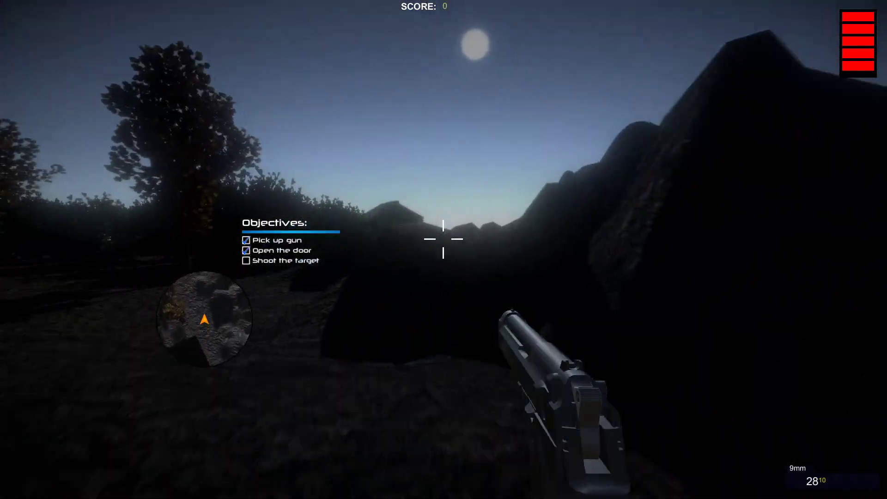
key(w)
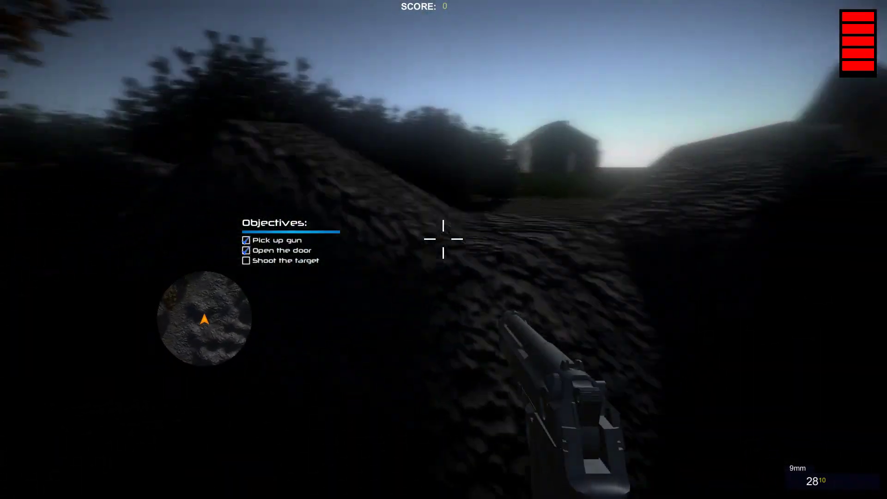
key(w)
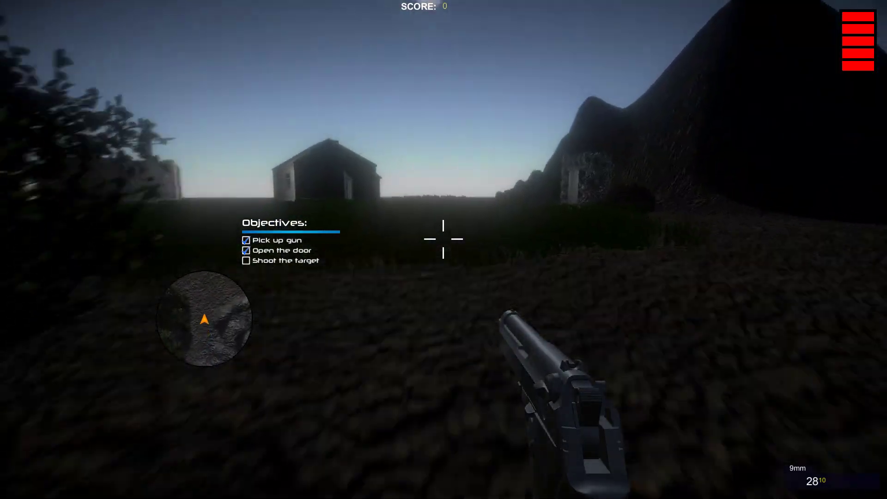
key(w)
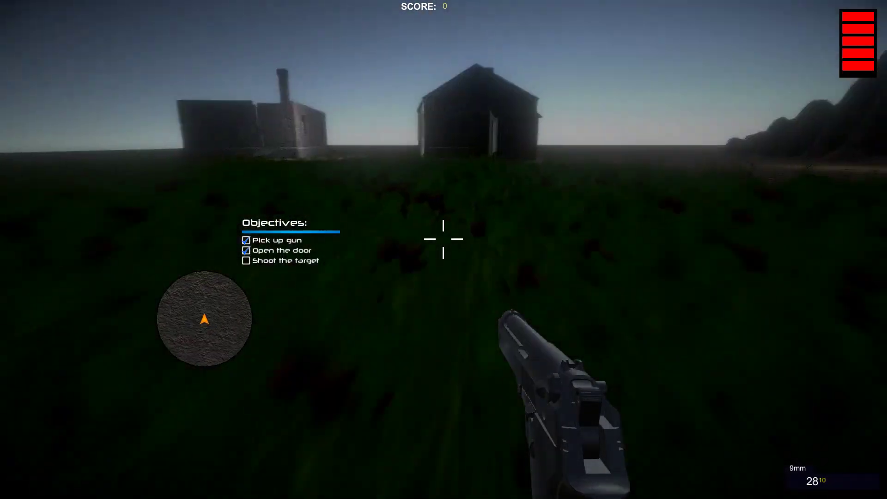
click(442, 239)
key(w)
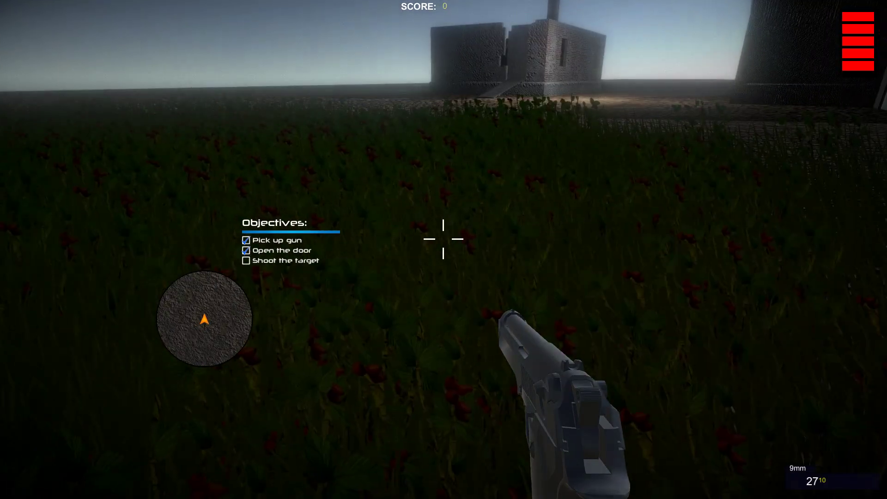
key(w)
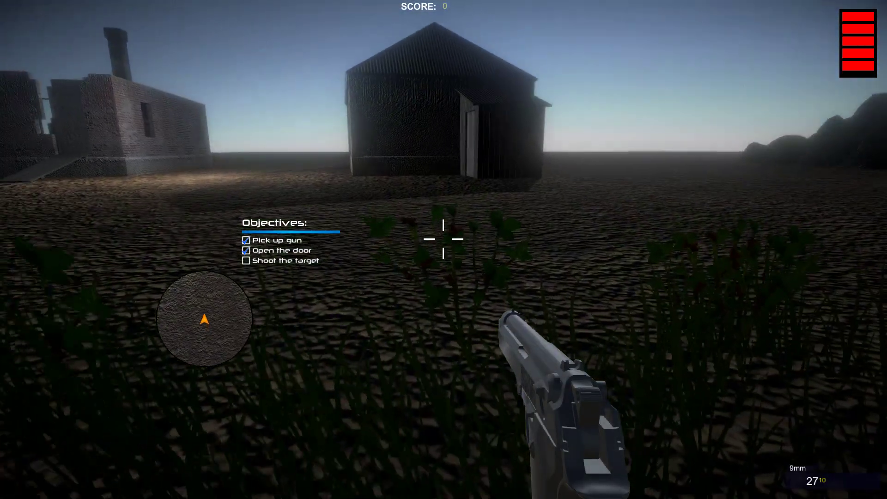
Step: Pause and resume the game, then quit it with Alt+F4 back to the editor
key(Escape)
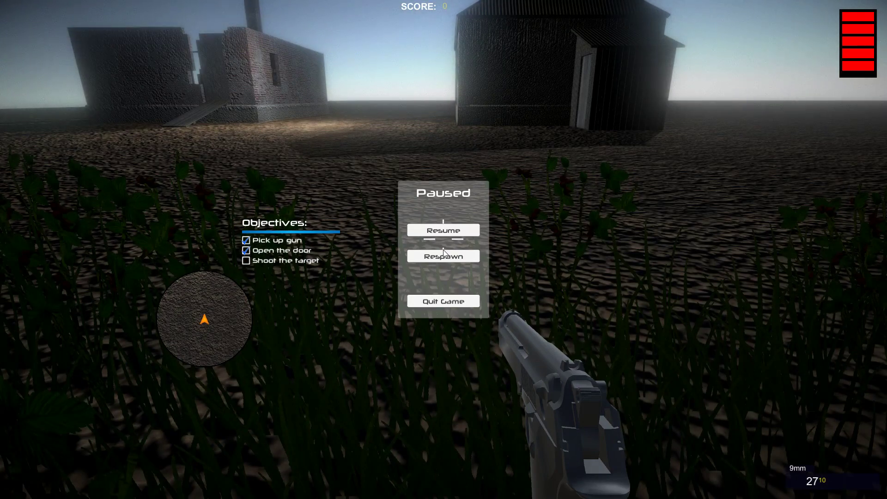
key(Escape)
key(alt+F4)
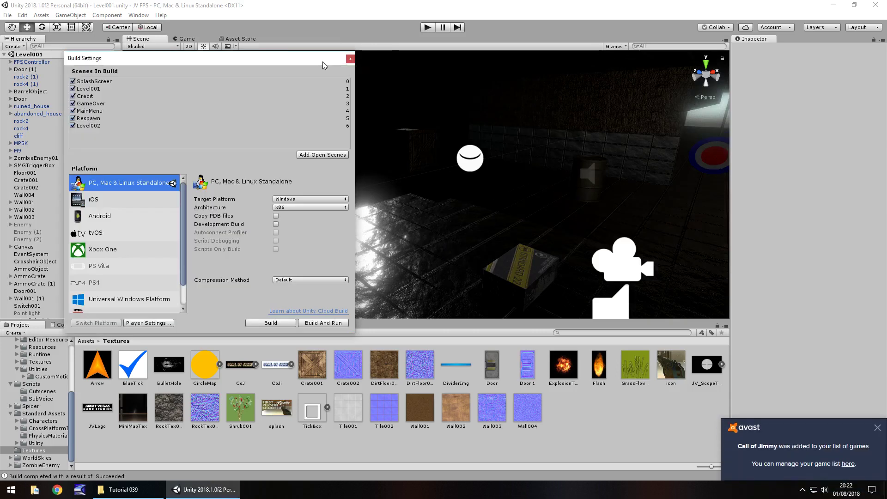
Step: Dismiss the antivirus notification and close the Build Settings window to reveal Level001
click(875, 428)
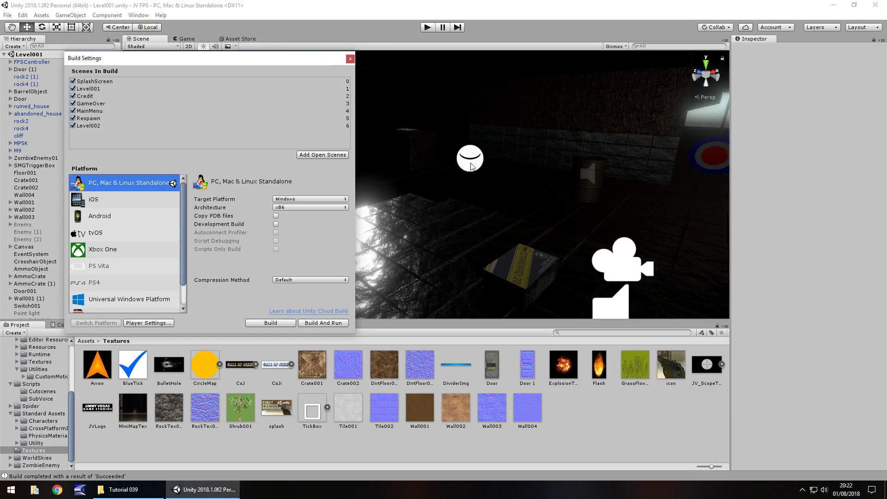
click(349, 59)
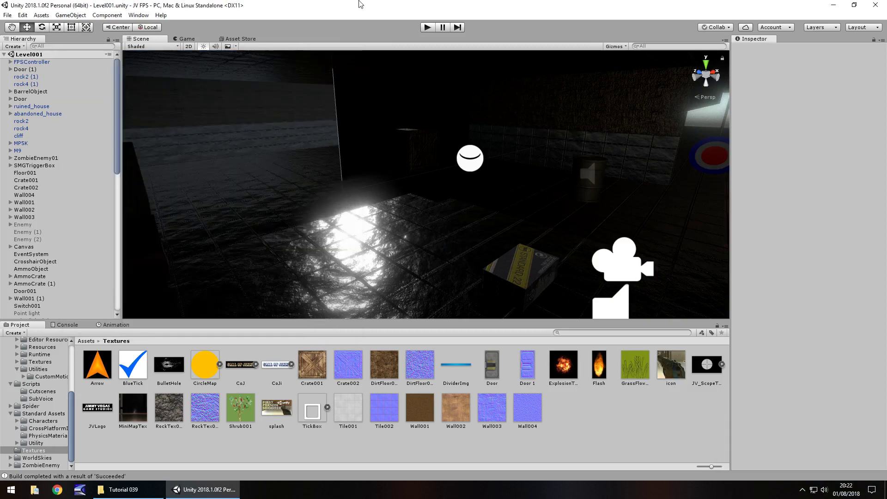